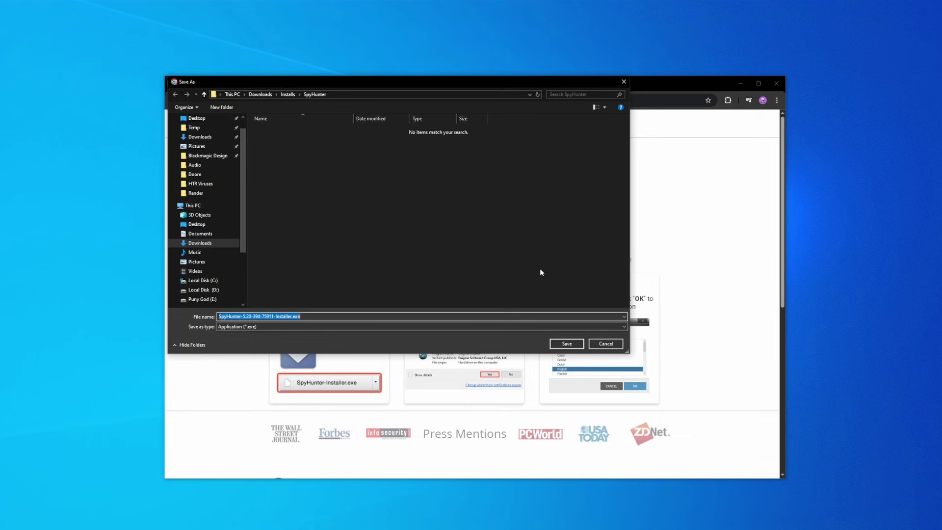
# - Save the SpyHunter installer download, launch it from Chrome's downloads, and continue the installation
pyautogui.click(567, 343)
pyautogui.click(735, 101)
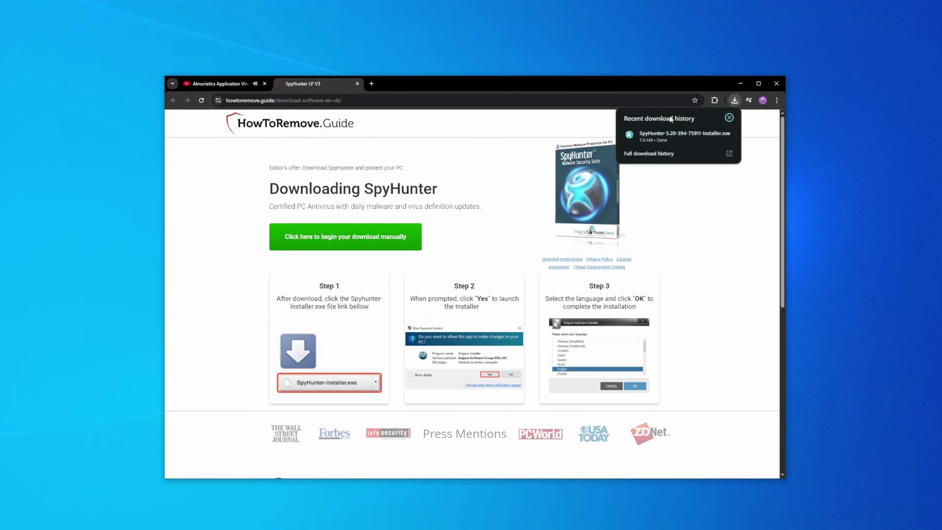
pyautogui.click(672, 120)
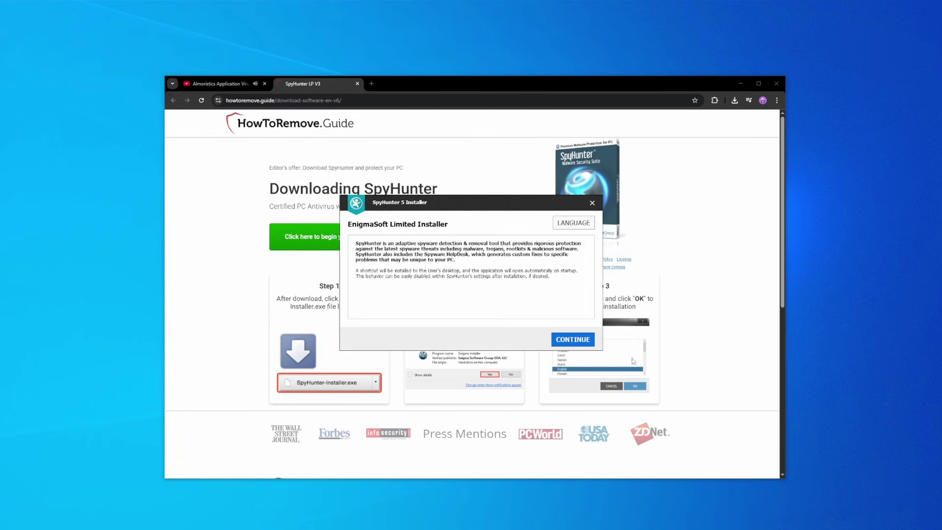
pyautogui.click(572, 339)
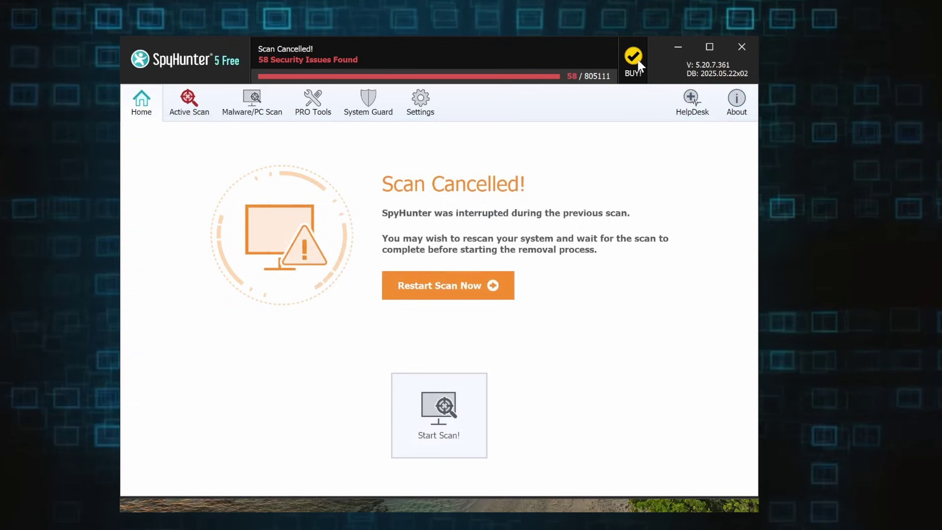
# - Choose the FREE Trial (7-Days) option and start entering the e-mail address on the payment form
pyautogui.click(638, 65)
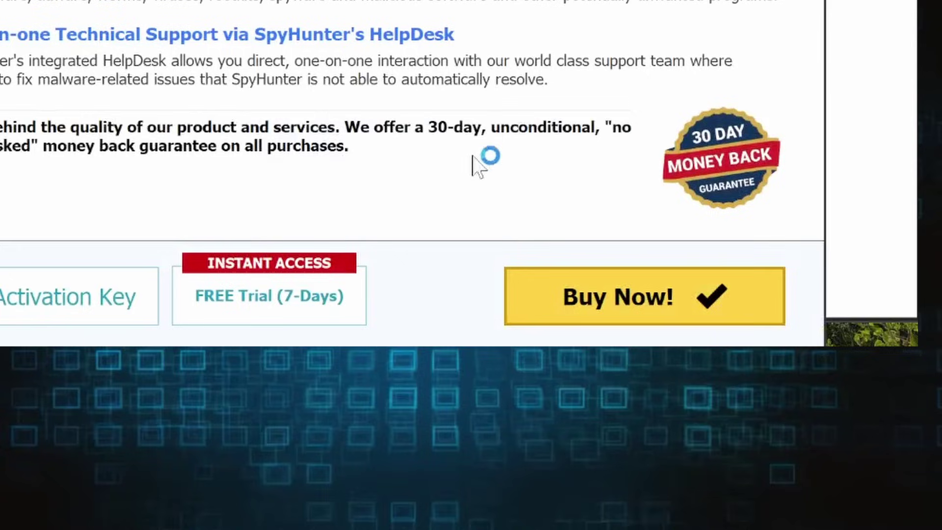
pyautogui.click(321, 294)
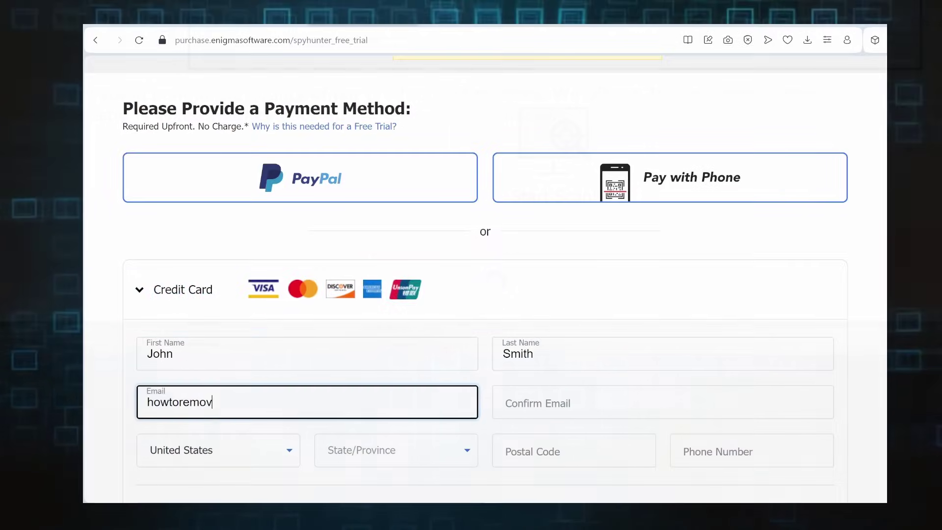
pyautogui.write('e')
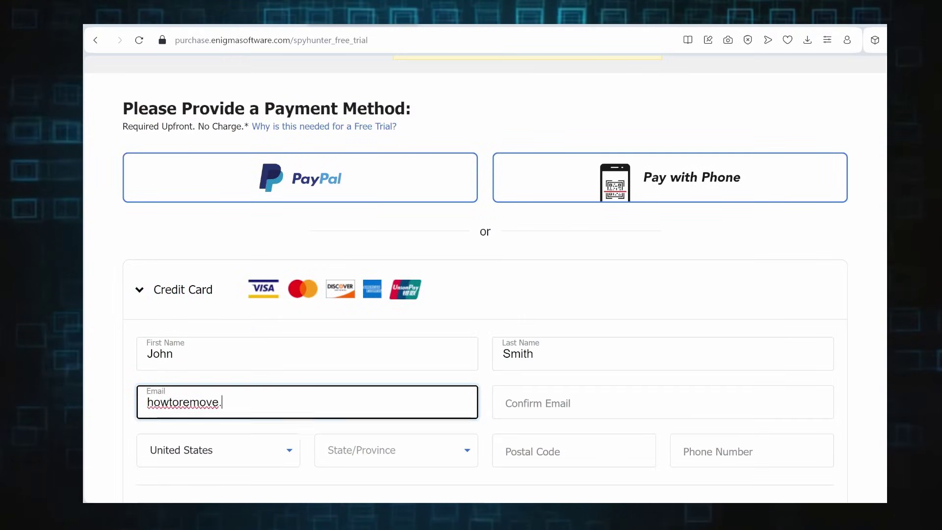
pyautogui.write('.guide')
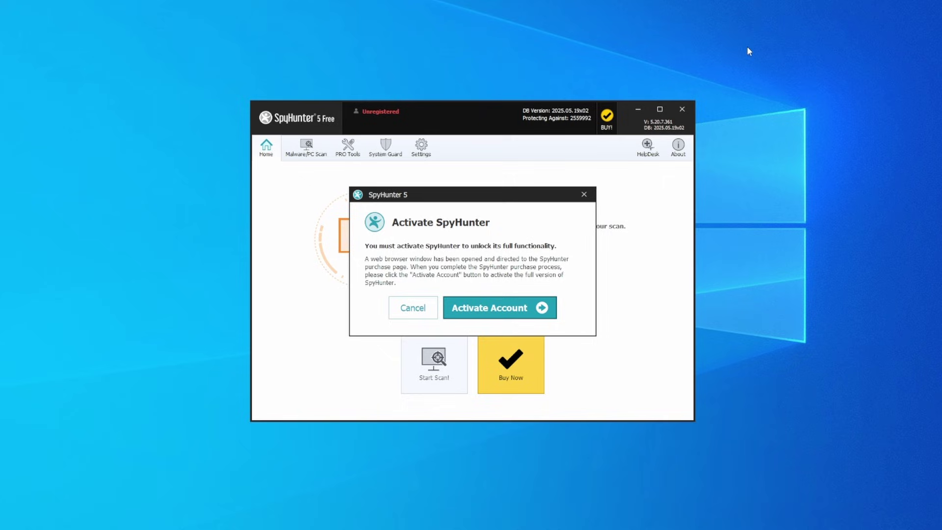
# - Start account activation, apply coupon HTRG15 for 15% off, and scroll down to the payment methods
pyautogui.click(494, 308)
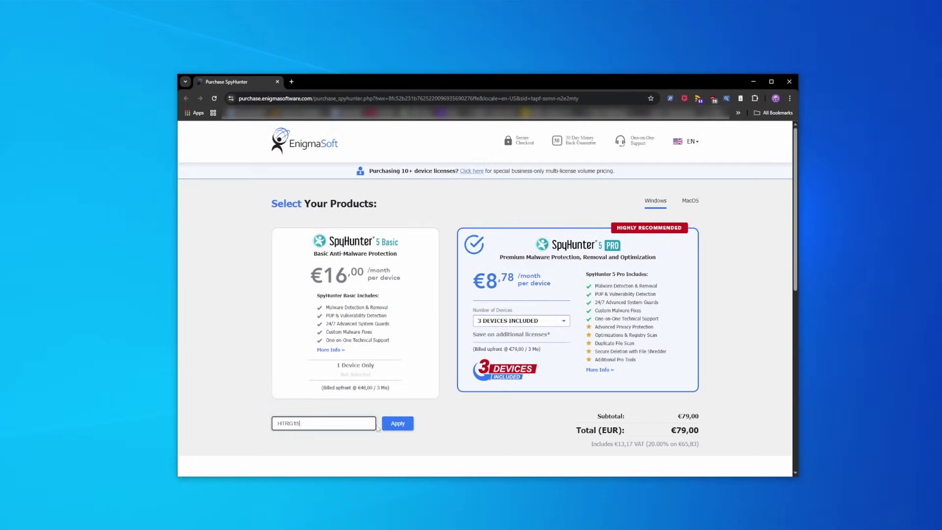
pyautogui.click(389, 423)
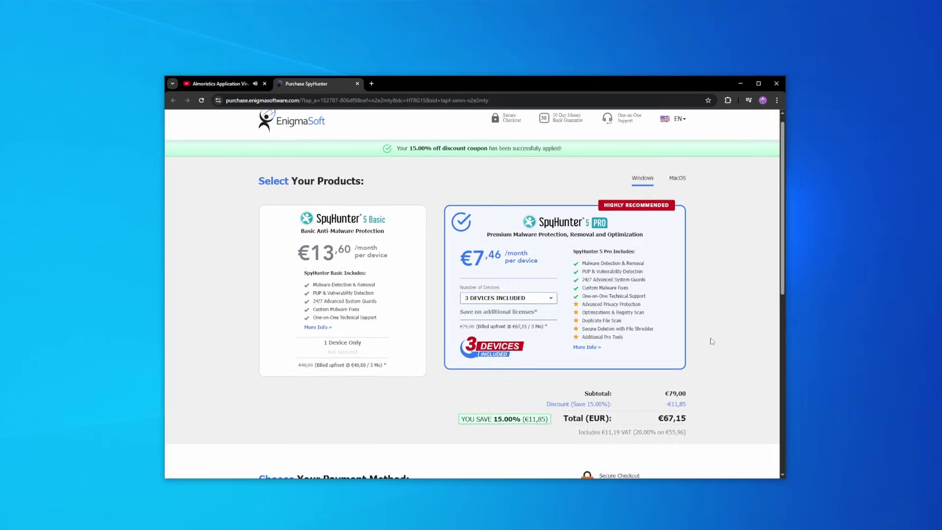
pyautogui.scroll(-5, 709, 339)
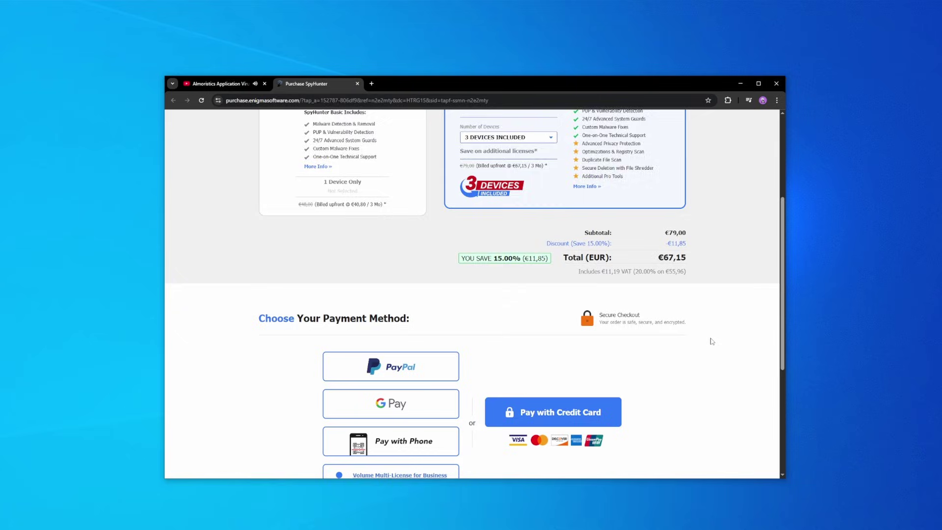
pyautogui.scroll(-3, 712, 341)
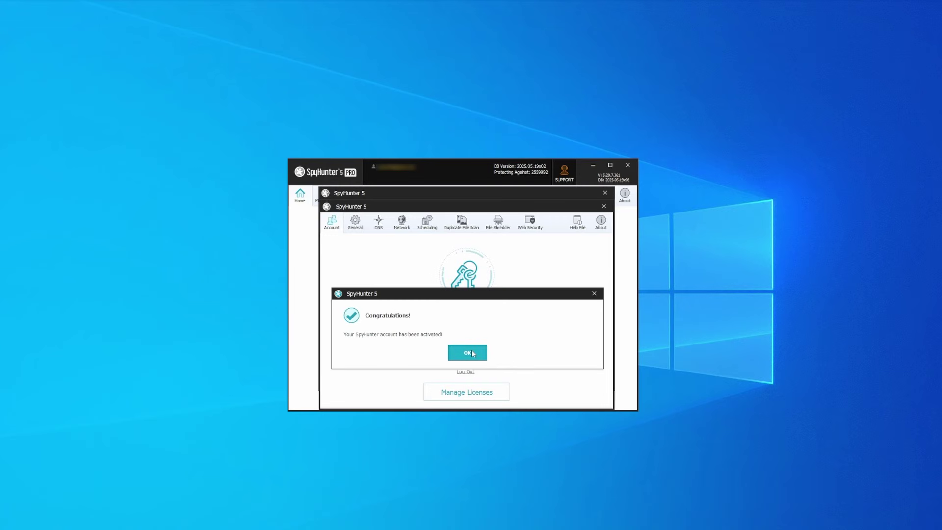
# - Dismiss the activation Congratulations dialog and start a full system scan
pyautogui.click(473, 353)
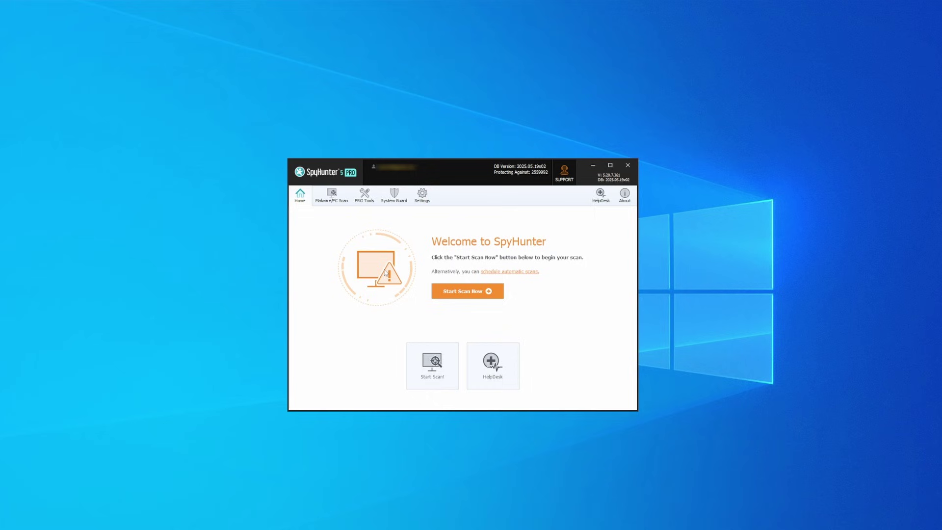
pyautogui.click(469, 293)
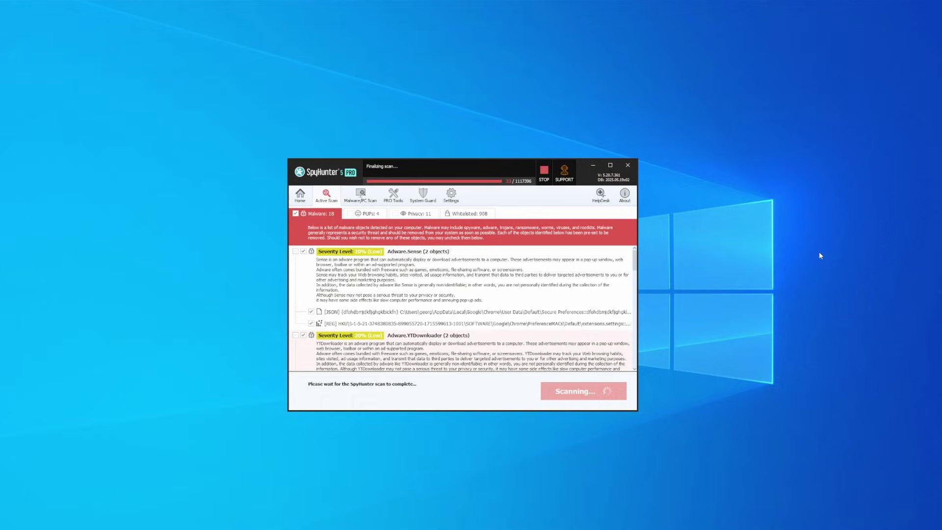
# - Select all detected objects for removal and apply the fixes
pyautogui.click(580, 396)
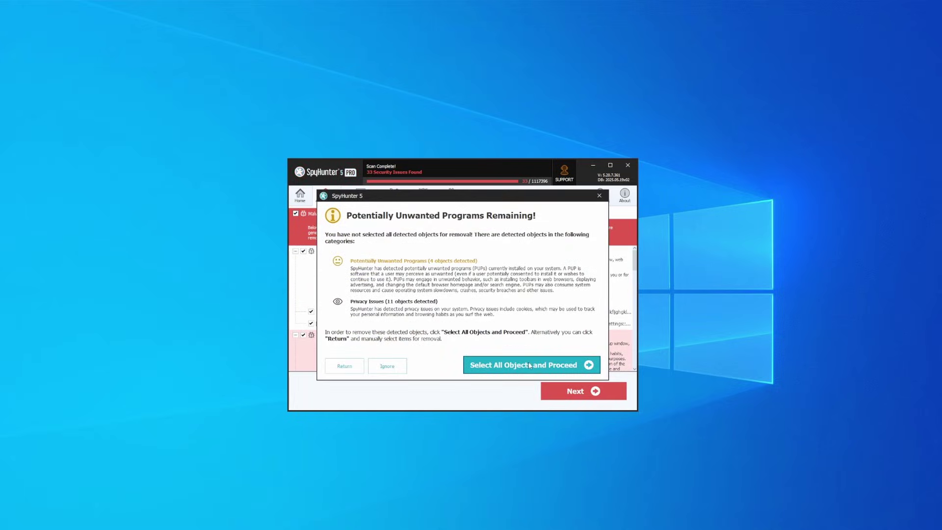
pyautogui.click(529, 364)
pyautogui.click(593, 395)
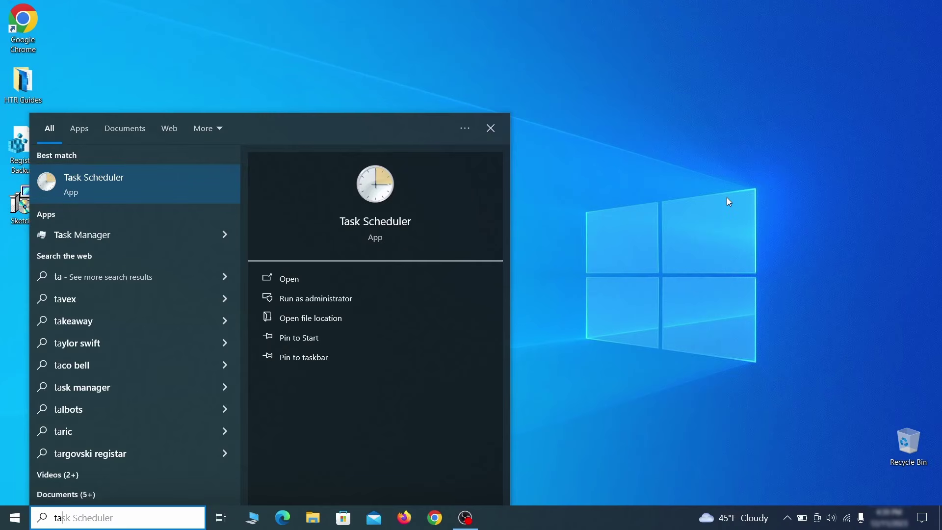
# - Find Task Scheduler and inspect the Sketchy Task's triggers and actions in its properties
pyautogui.write('sk schedul')
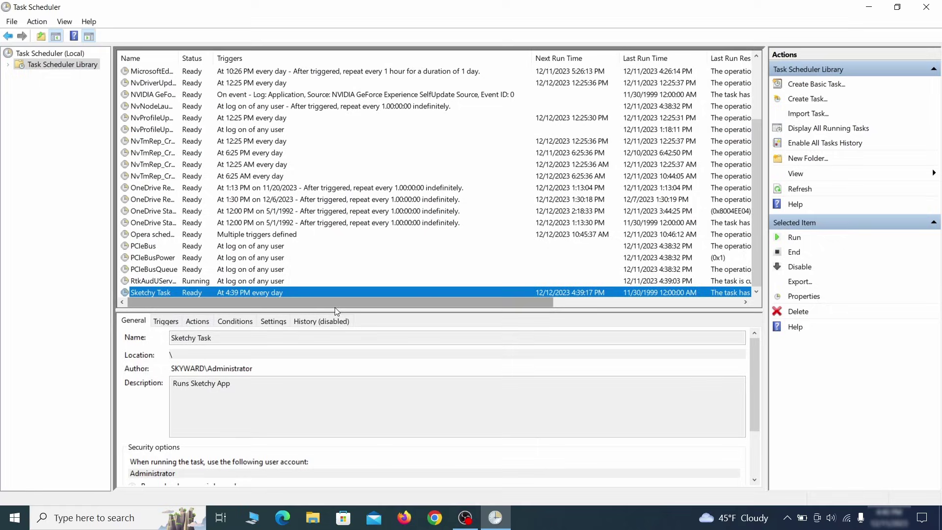
pyautogui.rightClick(248, 292)
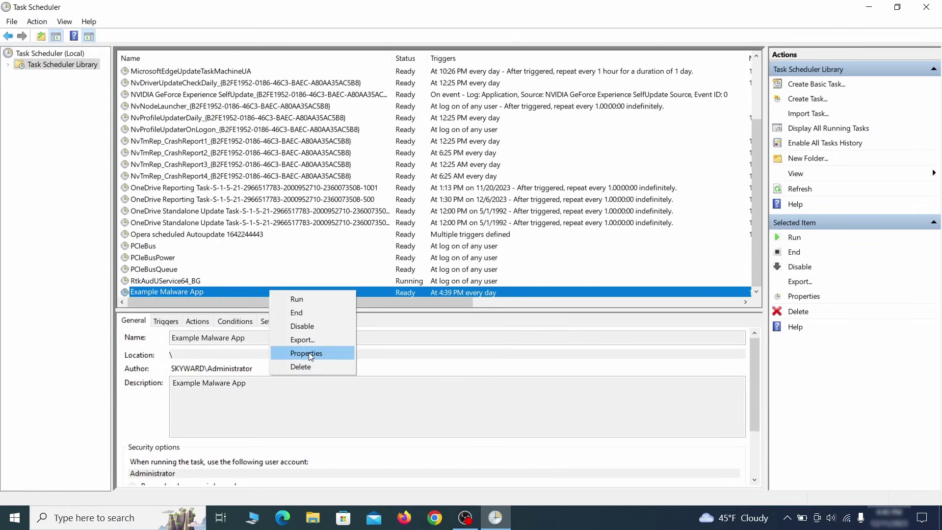
pyautogui.click(309, 354)
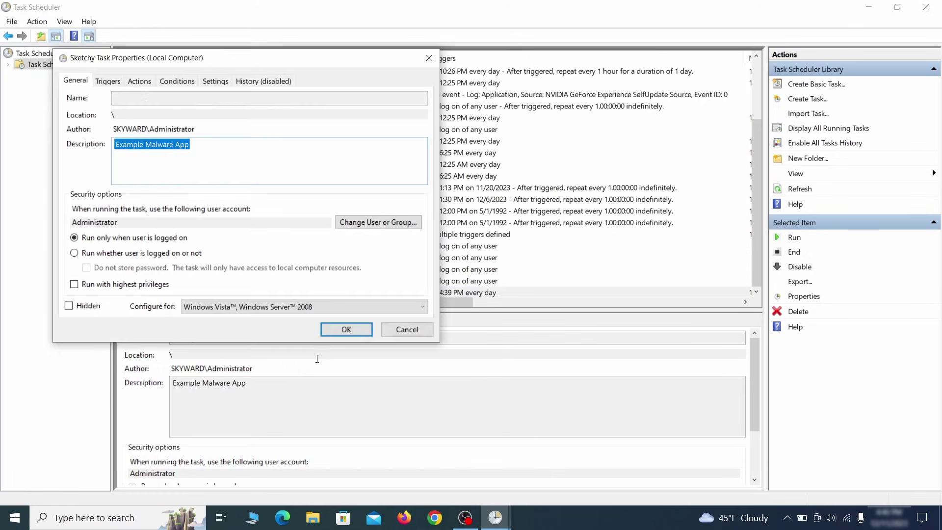
pyautogui.click(105, 81)
pyautogui.click(139, 81)
pyautogui.click(347, 329)
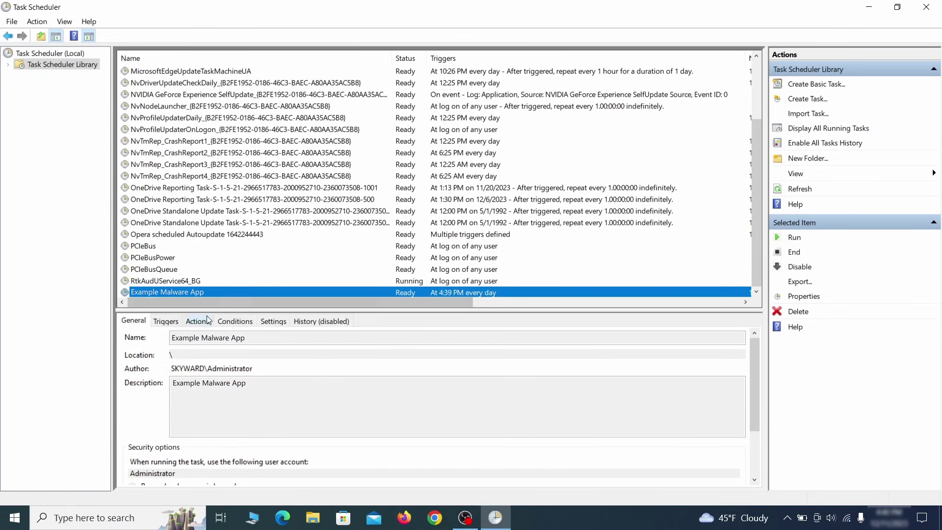
# - Delete the Example Malware App task, then select the three Chrome extension folders in Explorer
pyautogui.rightClick(302, 292)
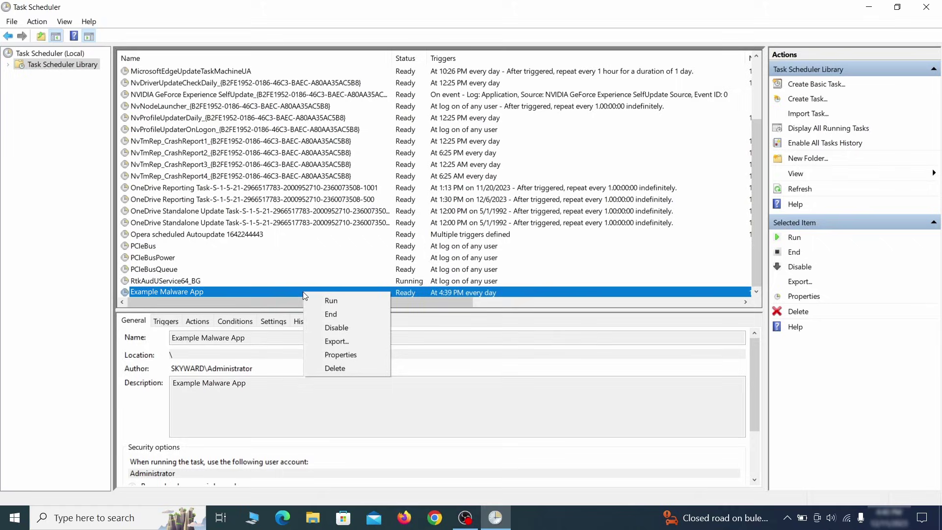
pyautogui.click(335, 368)
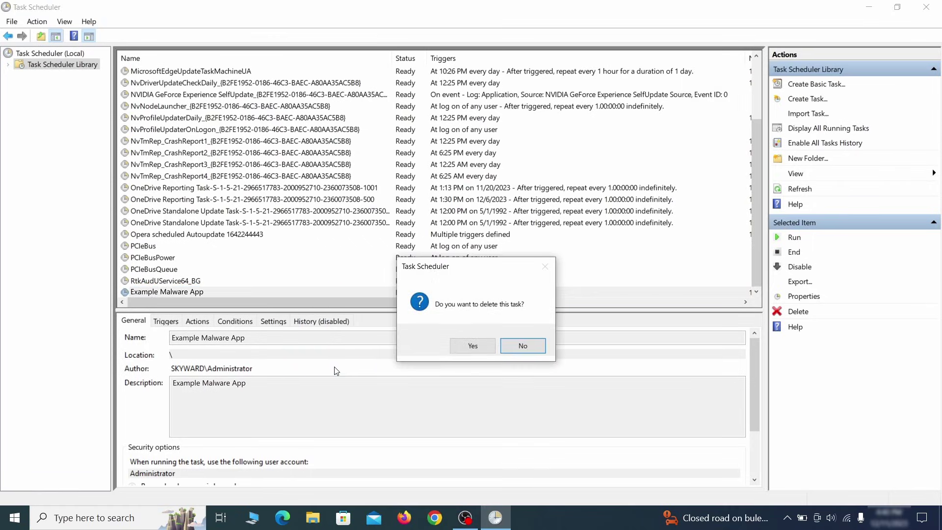
pyautogui.click(472, 346)
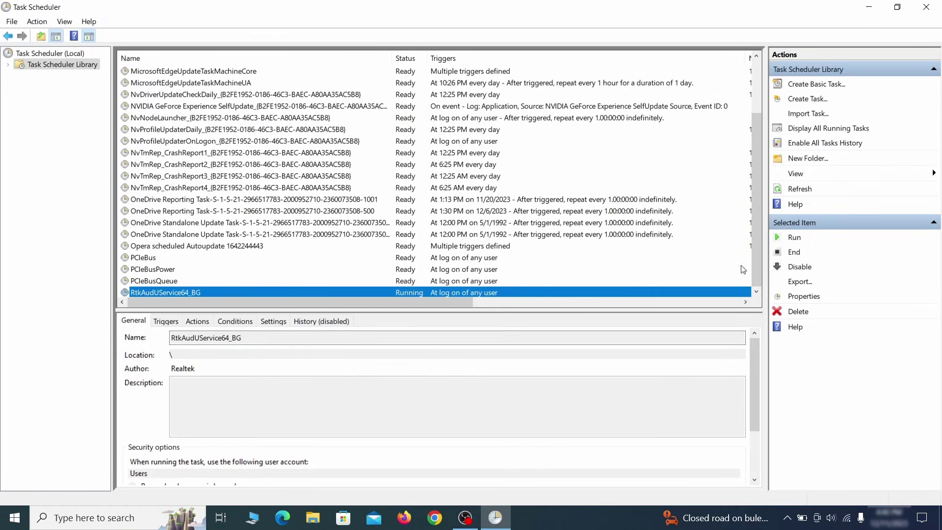
pyautogui.click(939, 14)
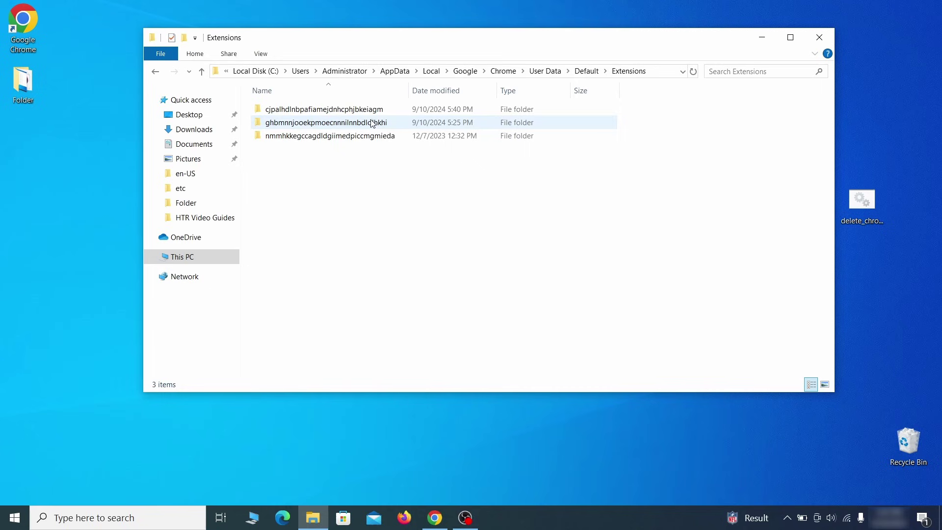
pyautogui.moveTo(350, 162); pyautogui.dragTo(387, 111)
pyautogui.rightClick(396, 116)
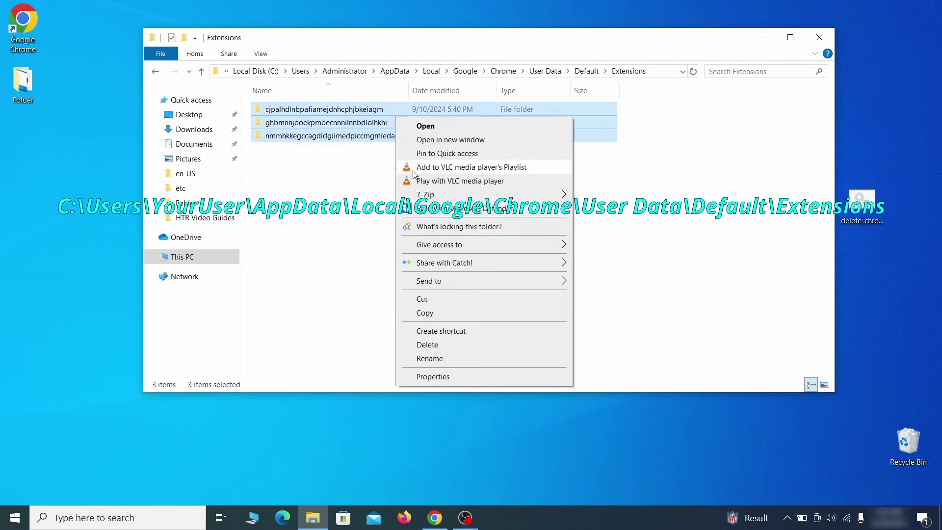
# - Delete the selected extension folders and repair the corrupted uBlock Origin extension in Chrome
pyautogui.click(436, 345)
pyautogui.hotkey('alt', 'Tab')
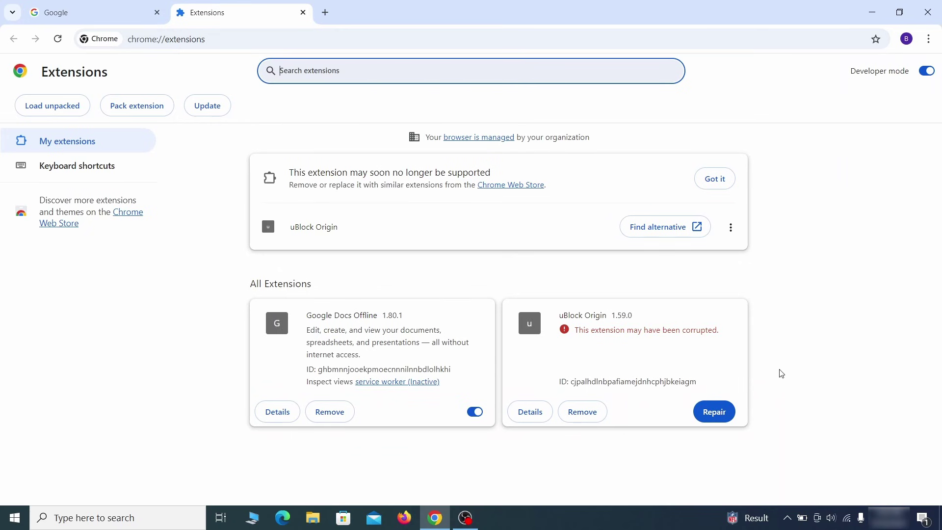
pyautogui.click(717, 420)
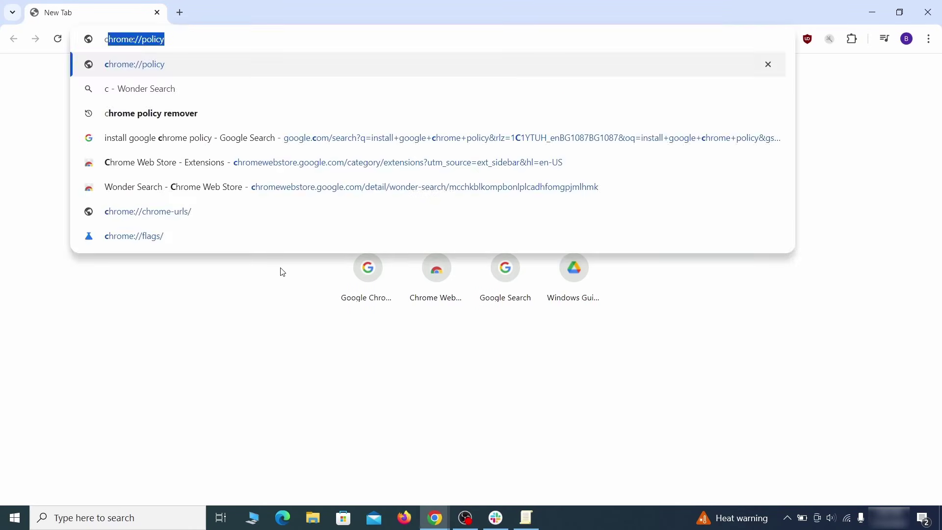
# - Open chrome://policy and paste the rogue HomepageLocation value into a Notepad note
pyautogui.press('Return')
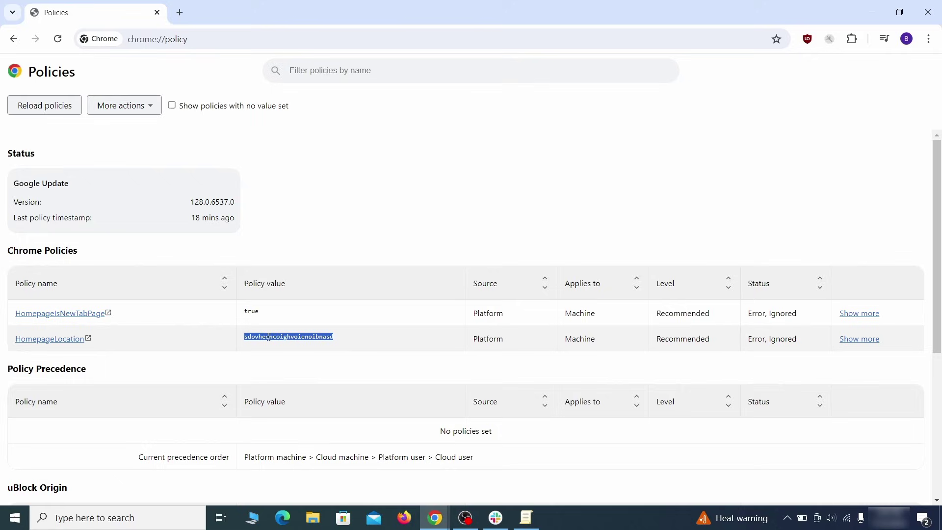
pyautogui.rightClick(268, 336)
pyautogui.click(279, 348)
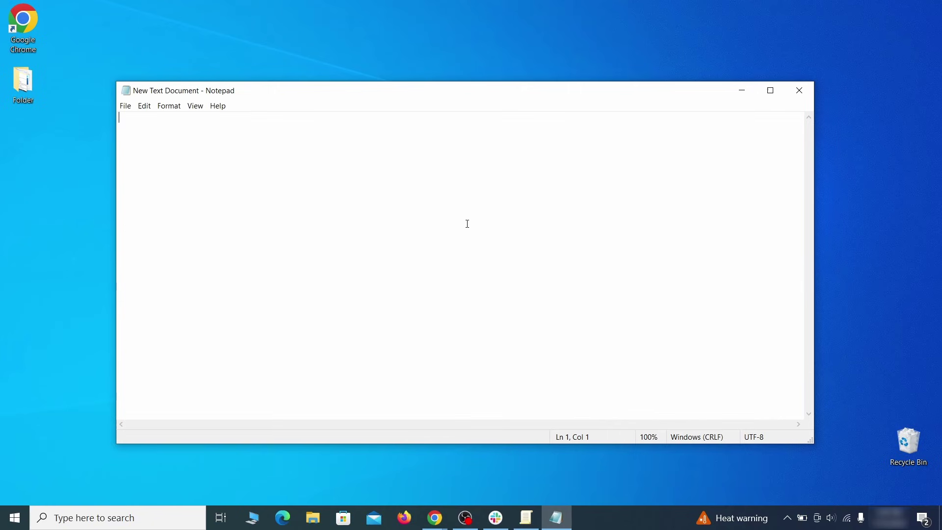
pyautogui.rightClick(467, 223)
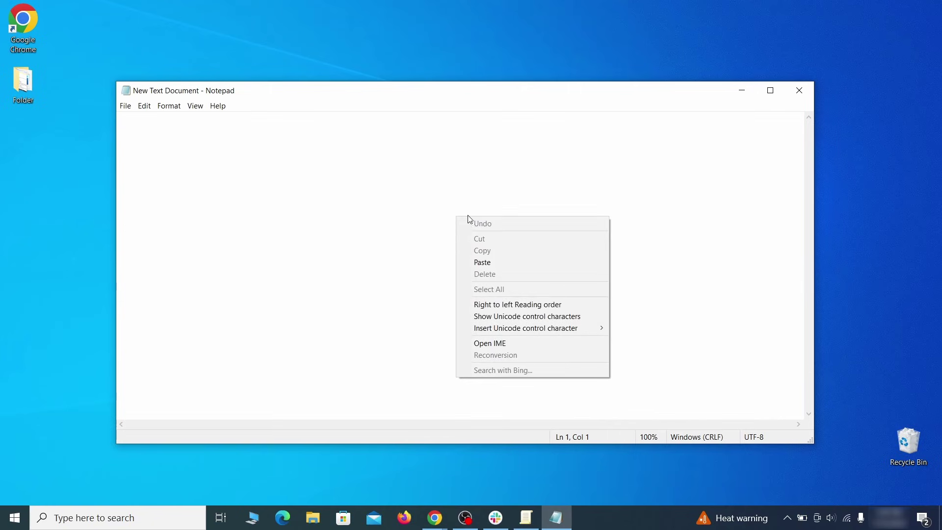
pyautogui.click(493, 261)
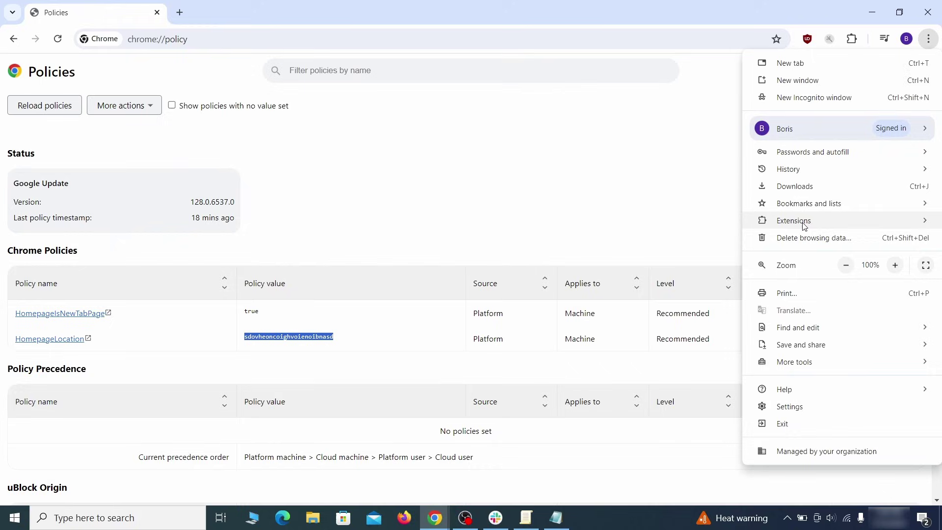
# - Turn on Developer mode in Manage Extensions, copy the Wonder Search extension ID, and minimize Chrome
pyautogui.moveTo(772, 221)
pyautogui.click(701, 224)
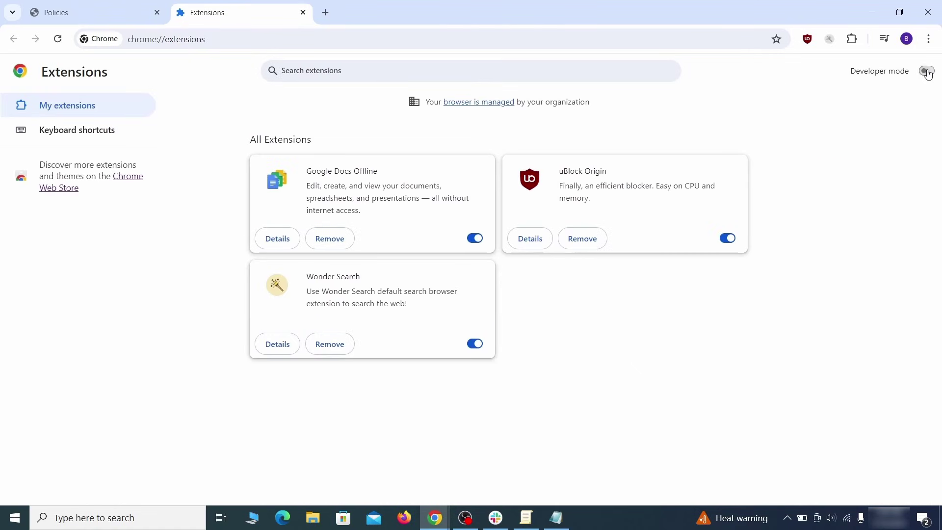
pyautogui.click(927, 72)
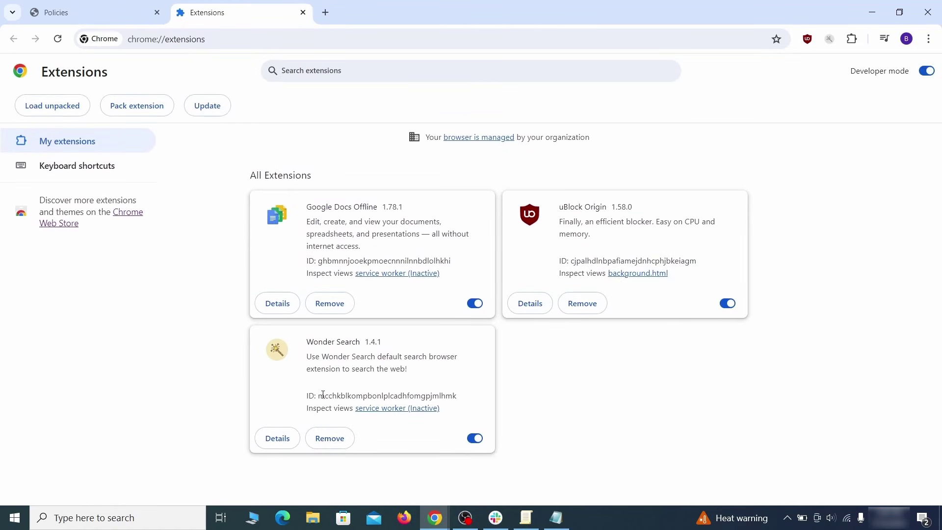
pyautogui.rightClick(457, 396)
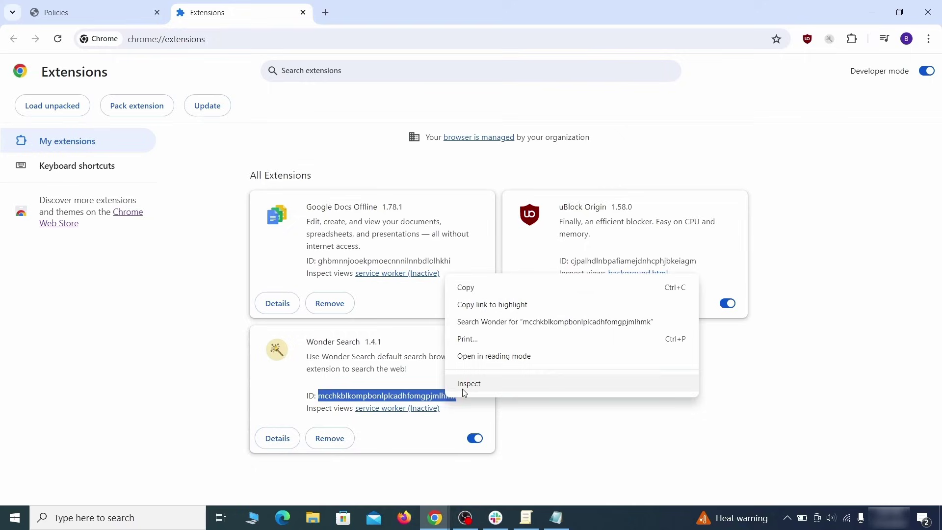
pyautogui.click(494, 292)
pyautogui.click(873, 12)
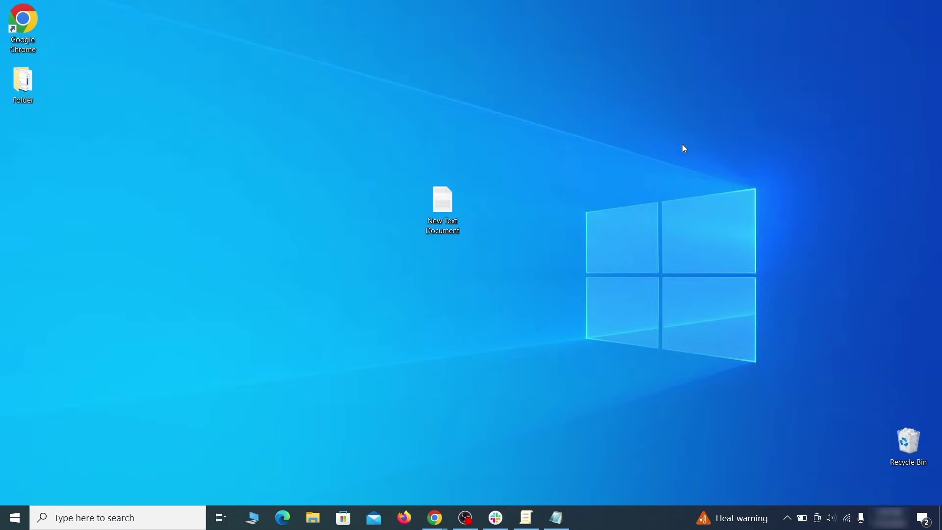
# - Paste the Wonder Search ID into the note, then launch Registry Editor as administrator
pyautogui.click(567, 527)
pyautogui.rightClick(276, 194)
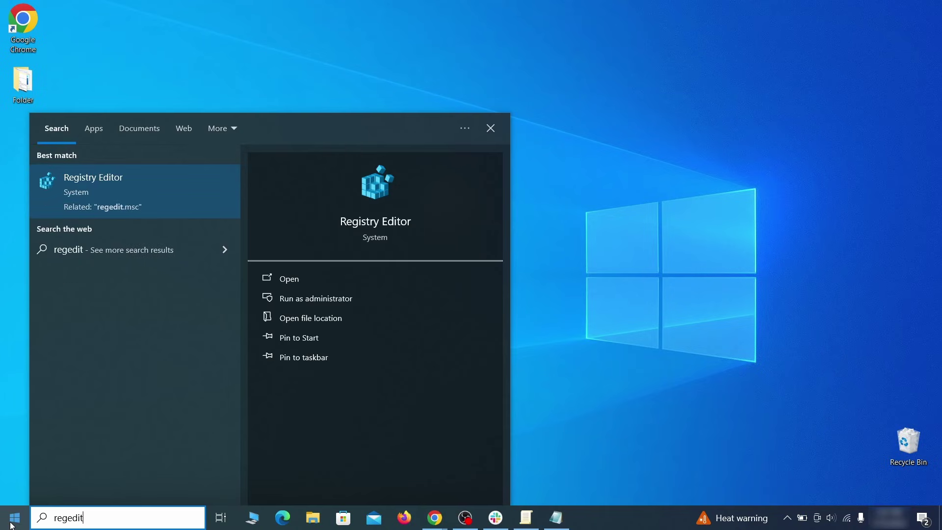
pyautogui.rightClick(188, 186)
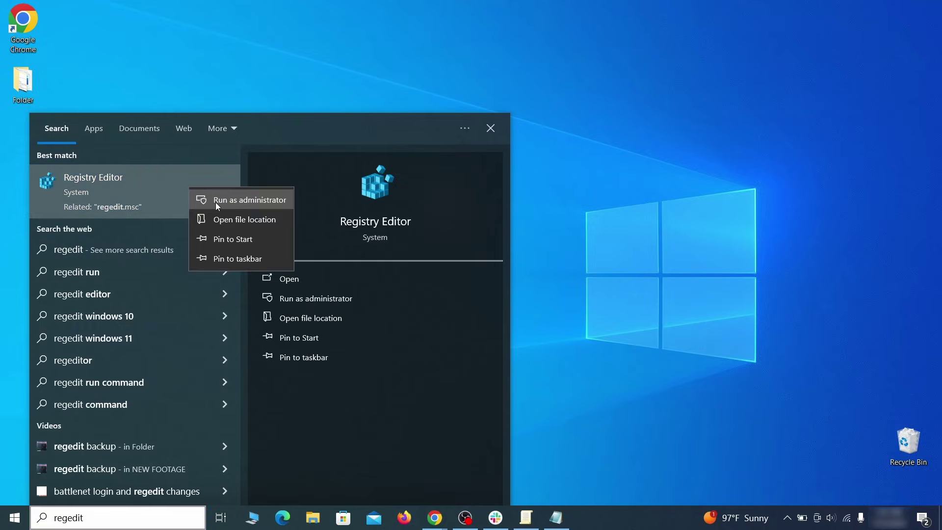
pyautogui.click(216, 201)
# - Search the registry for the rogue homepage value copied from the note
pyautogui.hotkey('ctrl', 'f')
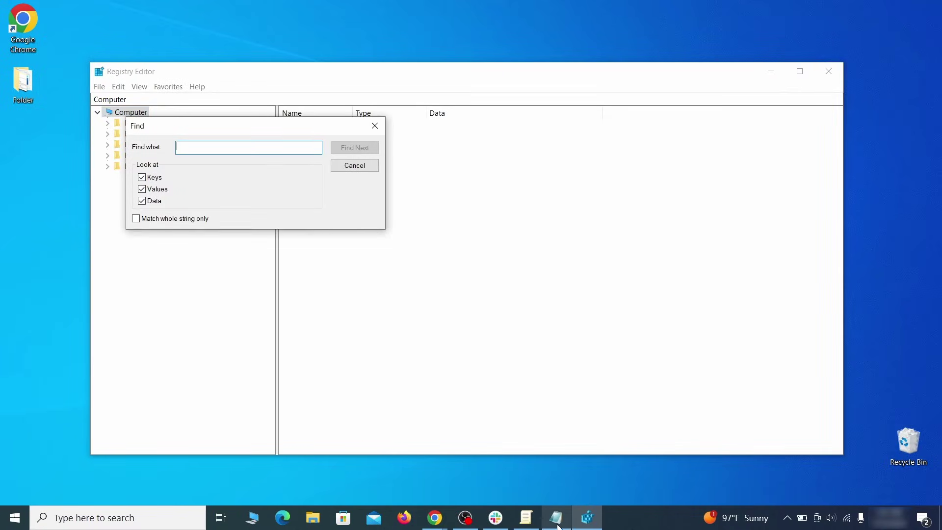
pyautogui.click(557, 521)
pyautogui.rightClick(211, 130)
pyautogui.click(234, 167)
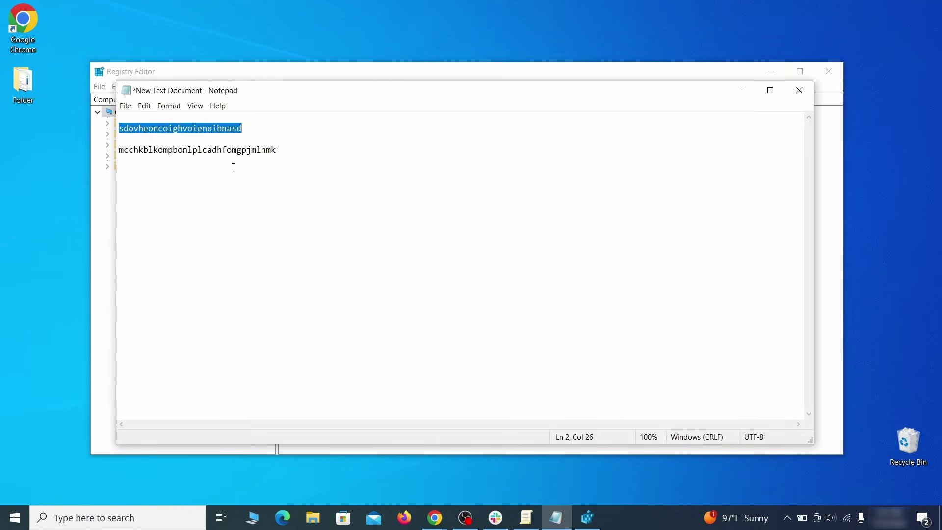
pyautogui.click(96, 180)
pyautogui.rightClick(211, 150)
pyautogui.click(240, 197)
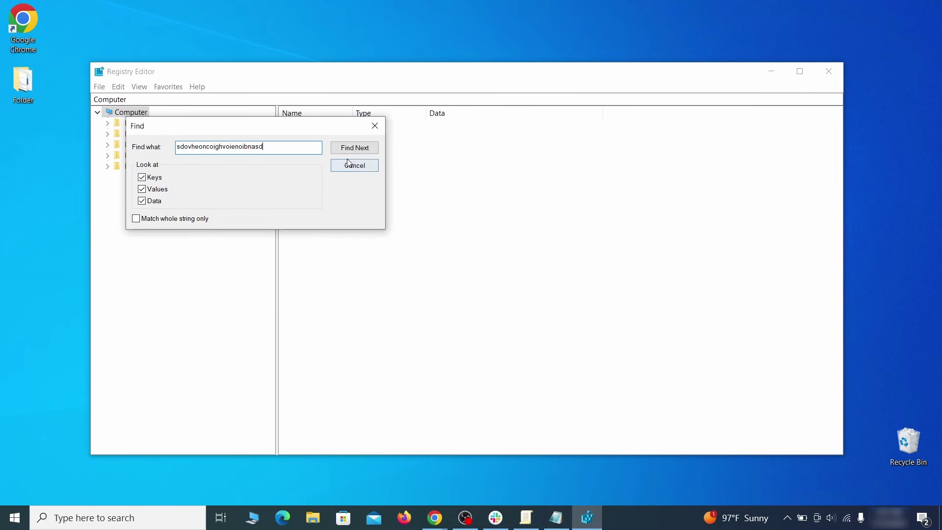
pyautogui.click(366, 148)
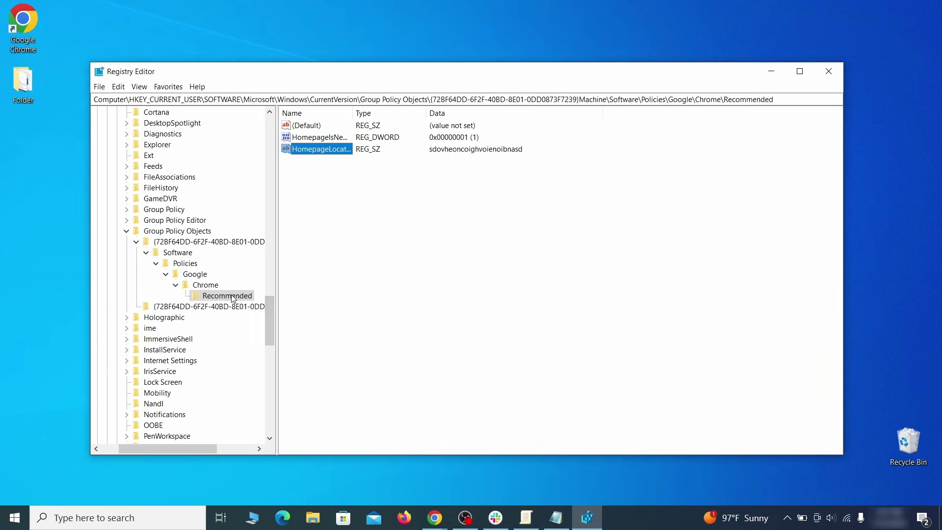
# - Delete the Chrome Recommended policy key that holds the homepage value
pyautogui.rightClick(233, 296)
pyautogui.click(280, 341)
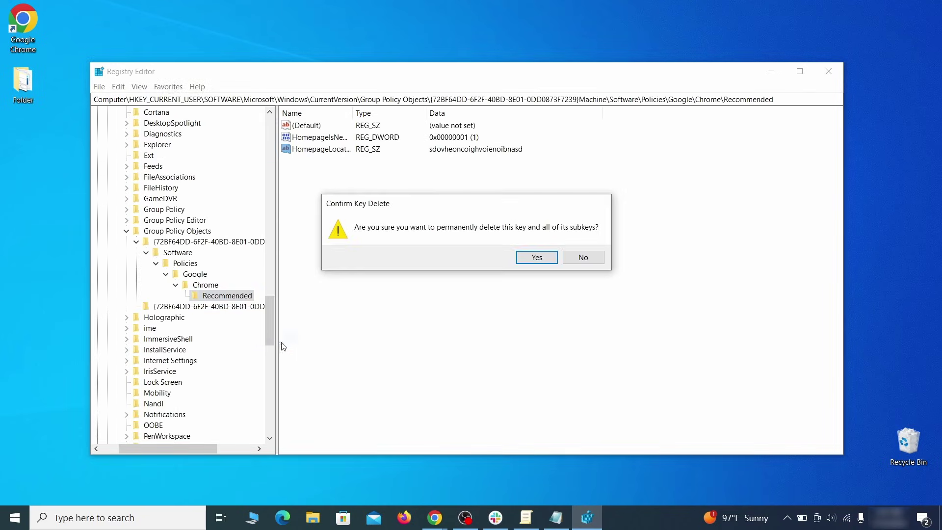
pyautogui.click(537, 257)
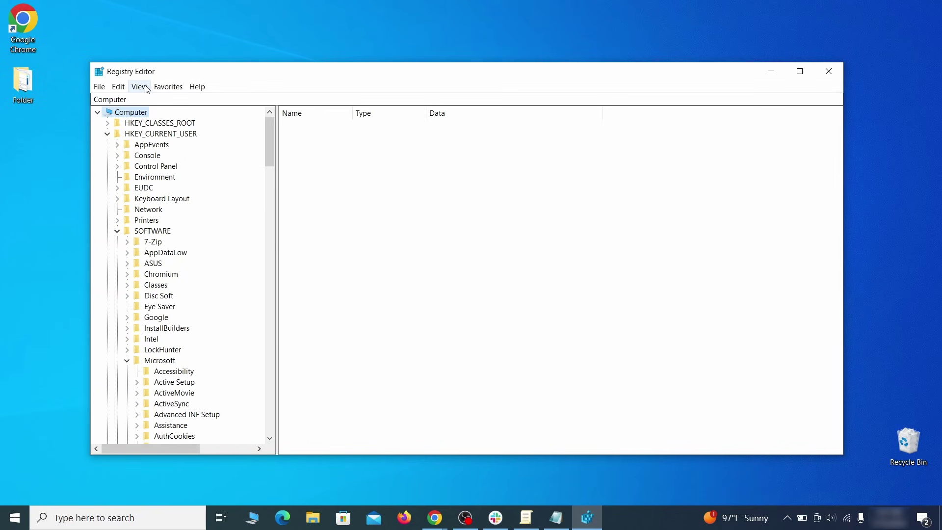
# - Try deleting the HKLM Google Chrome key and dismiss the deletion error
pyautogui.click(119, 86)
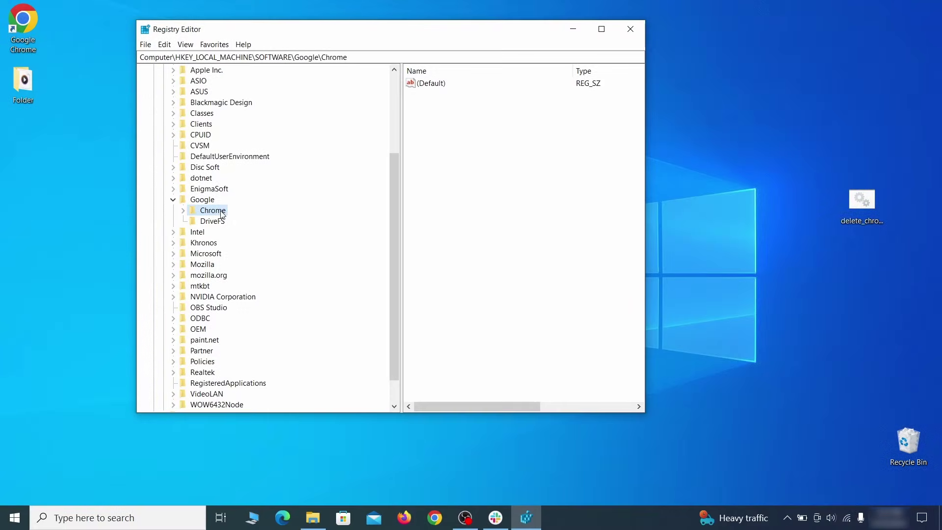
pyautogui.rightClick(213, 211)
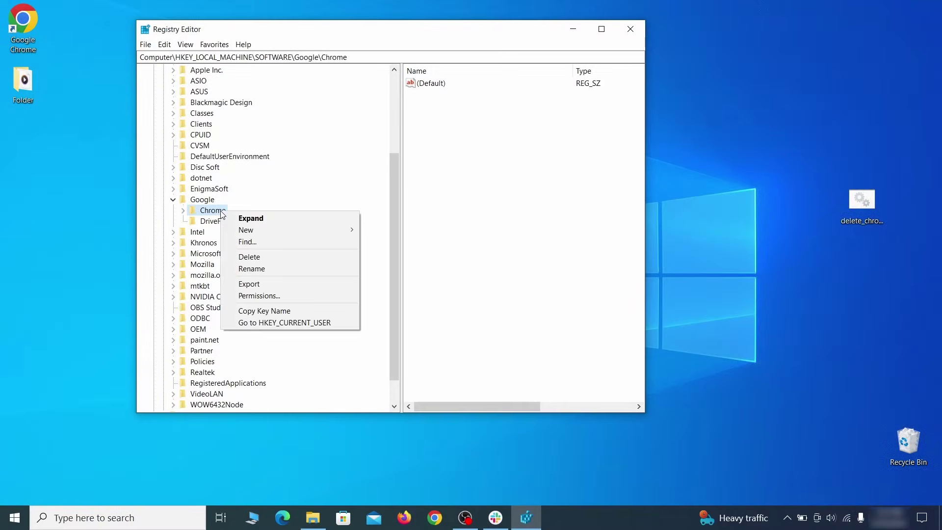
pyautogui.click(260, 258)
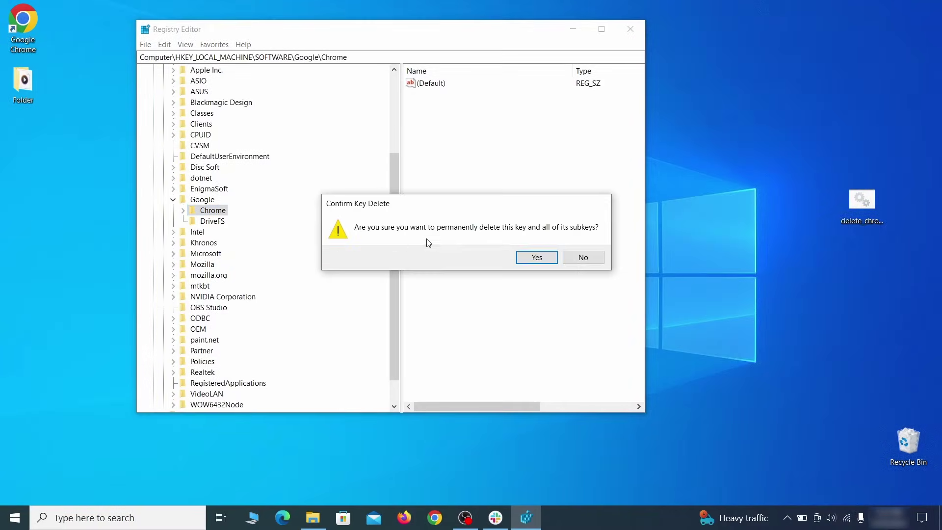
pyautogui.click(537, 257)
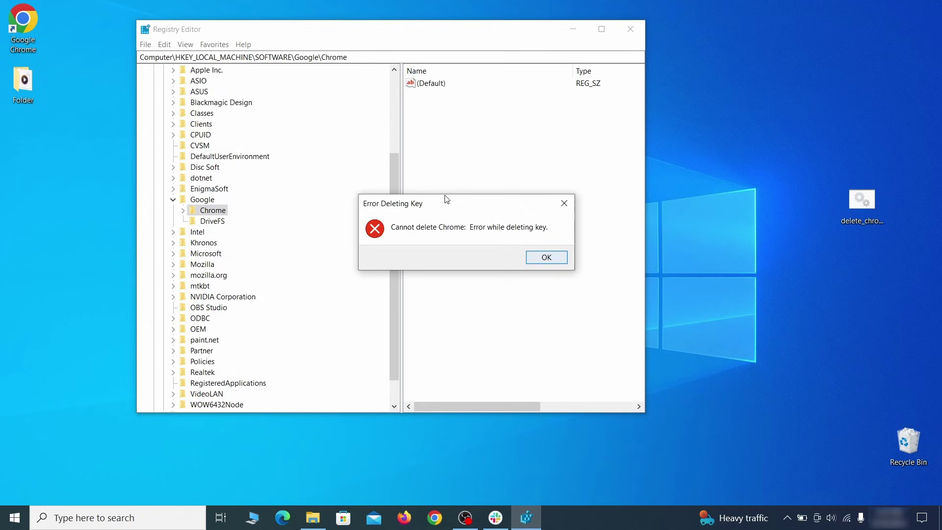
pyautogui.click(552, 259)
# - Make Everyone the owner of the Chrome key in Advanced Security and apply the permissions
pyautogui.rightClick(220, 211)
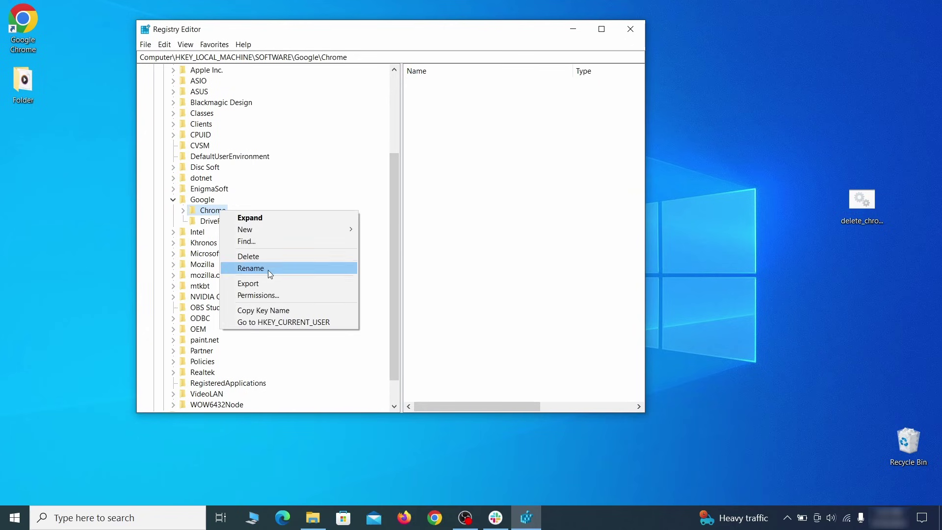
pyautogui.click(279, 295)
pyautogui.click(342, 289)
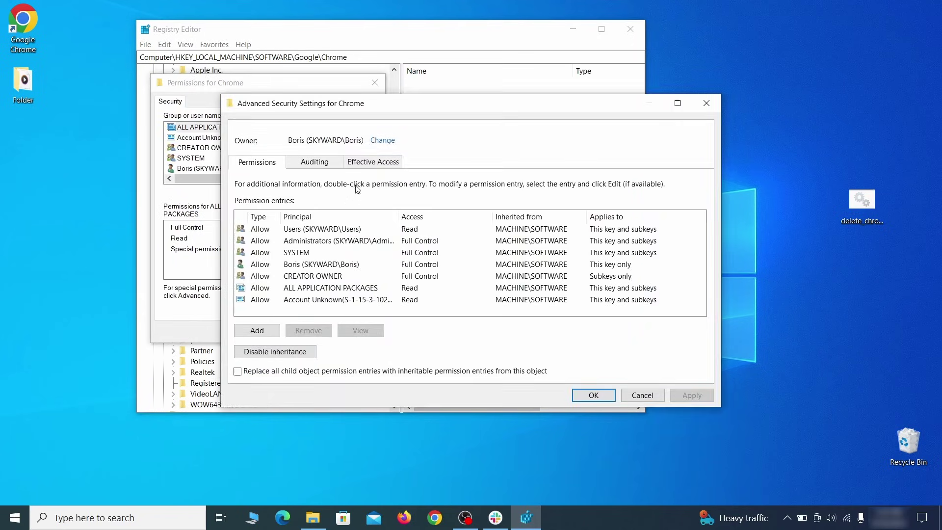
pyautogui.click(382, 142)
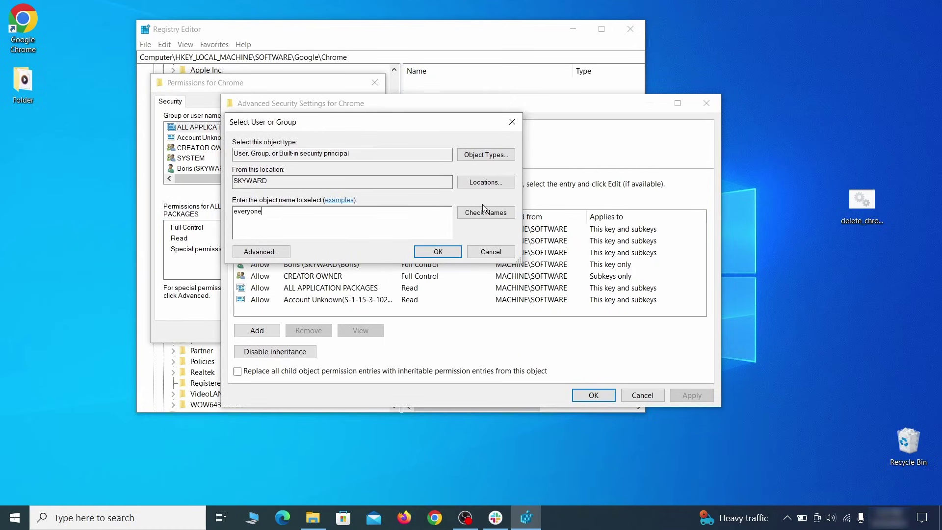
pyautogui.click(445, 253)
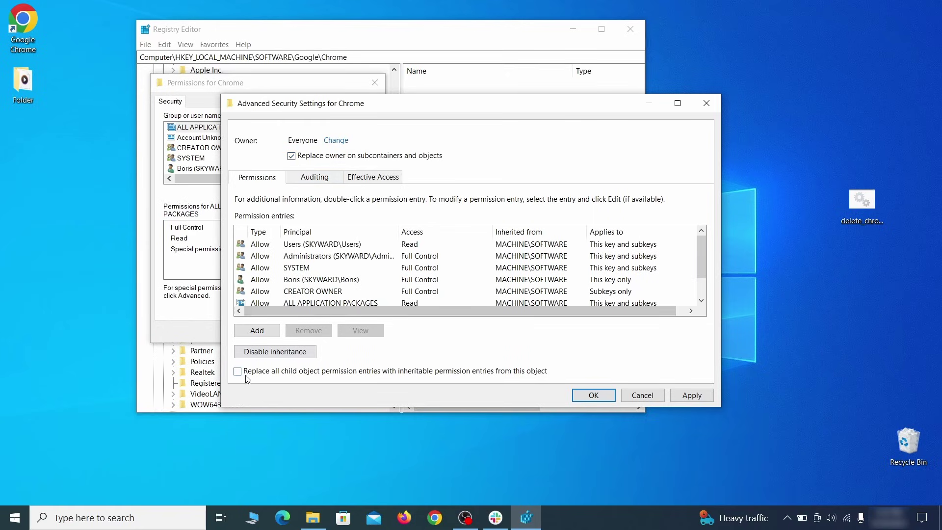
pyautogui.click(690, 396)
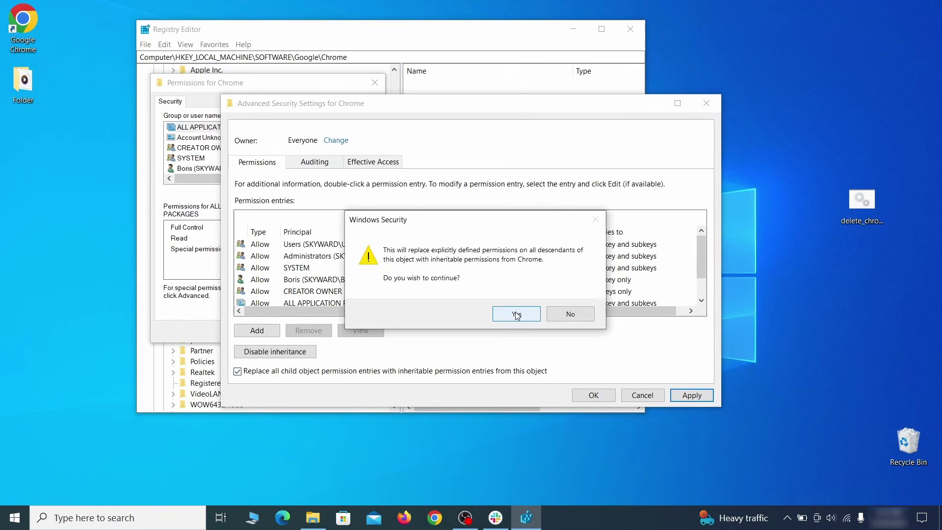
pyautogui.click(515, 313)
pyautogui.click(594, 395)
pyautogui.click(252, 330)
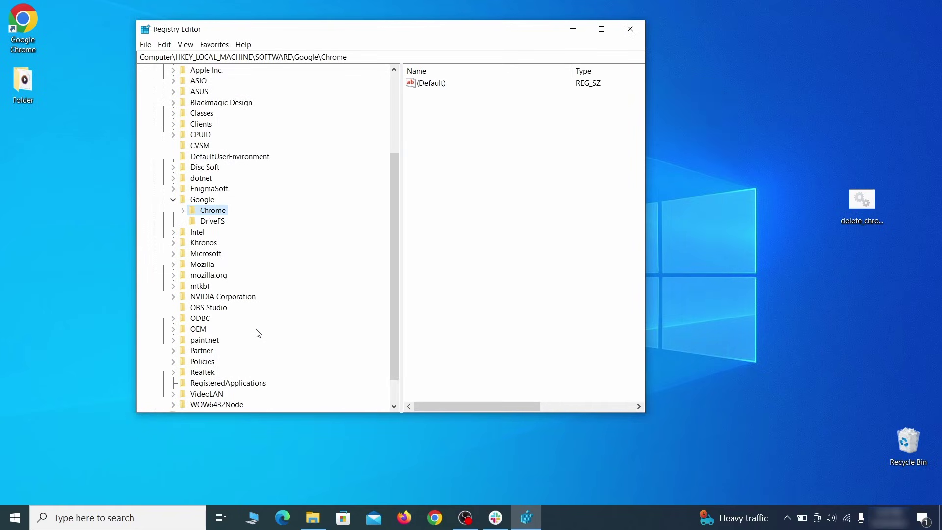
# - Delete the Chrome key under HKEY_LOCAL_MACHINE\SOFTWARE\Google
pyautogui.rightClick(216, 211)
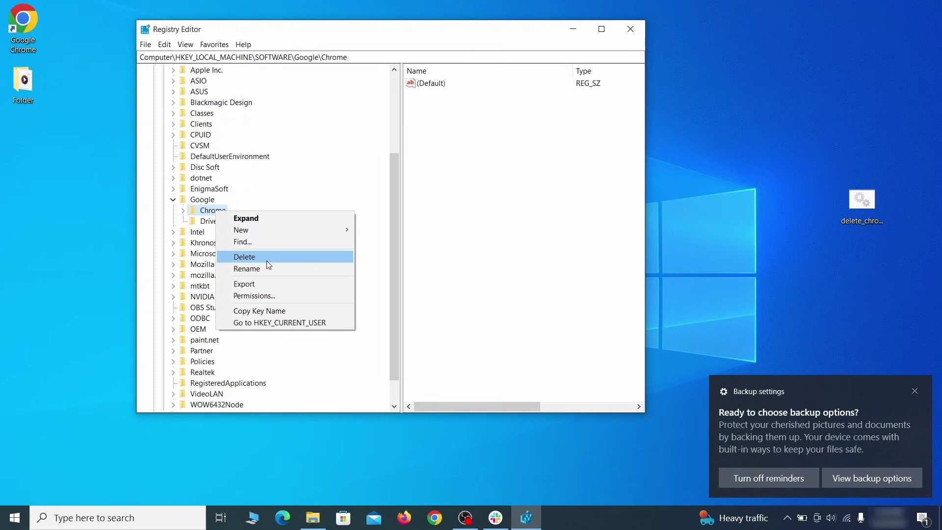
pyautogui.click(266, 259)
pyautogui.click(537, 258)
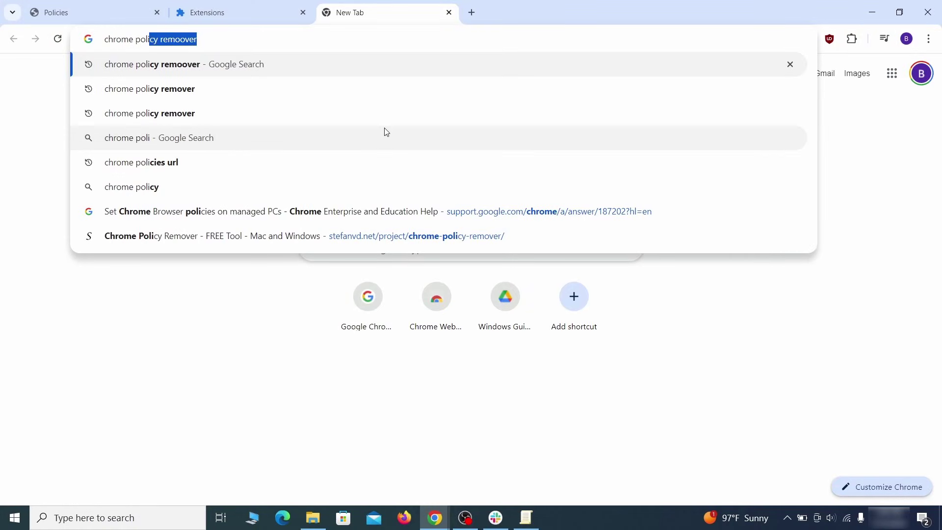
# - Search for 'chrome policy remover' and download the Windows .bat script from stefanvd.net
pyautogui.write('y rem')
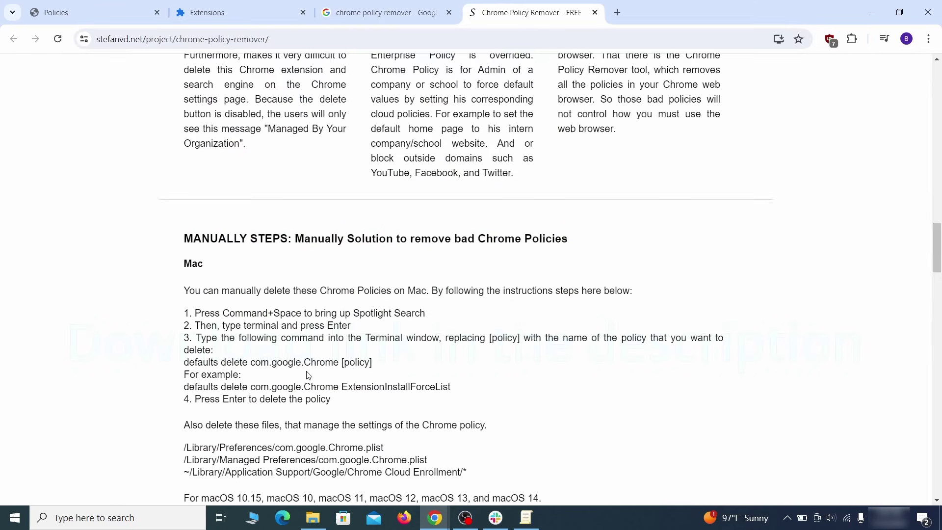
pyautogui.scroll(-10, 308, 377)
pyautogui.scroll(-5, 309, 377)
pyautogui.click(564, 254)
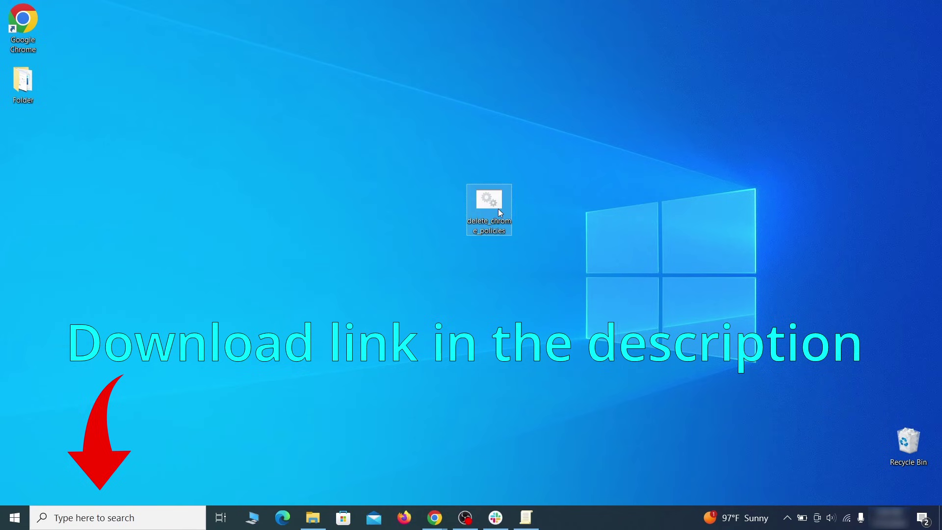
# - Run the policy remover script as administrator, allowing it past the SmartScreen warning
pyautogui.rightClick(501, 201)
pyautogui.click(559, 250)
pyautogui.click(345, 172)
pyautogui.click(513, 373)
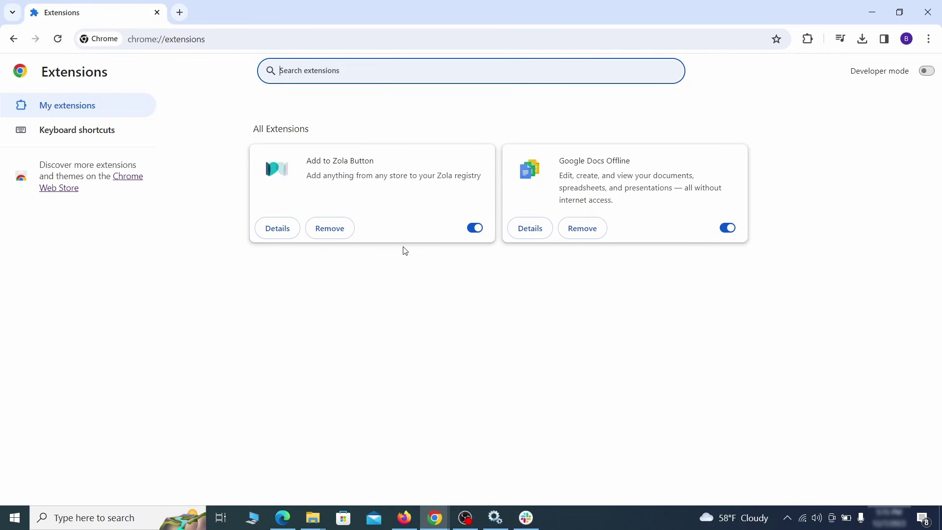
# - Switch off and remove the Add to Zola Button extension
pyautogui.click(474, 228)
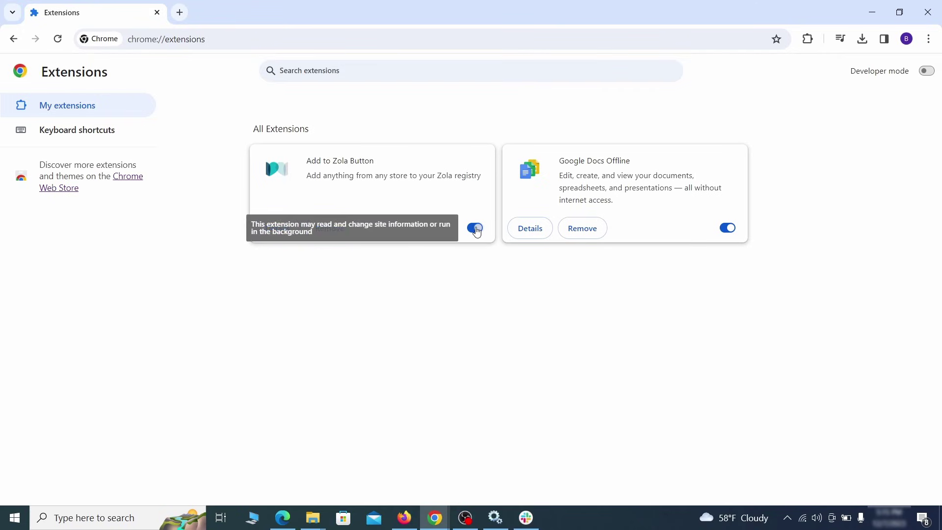
pyautogui.click(343, 234)
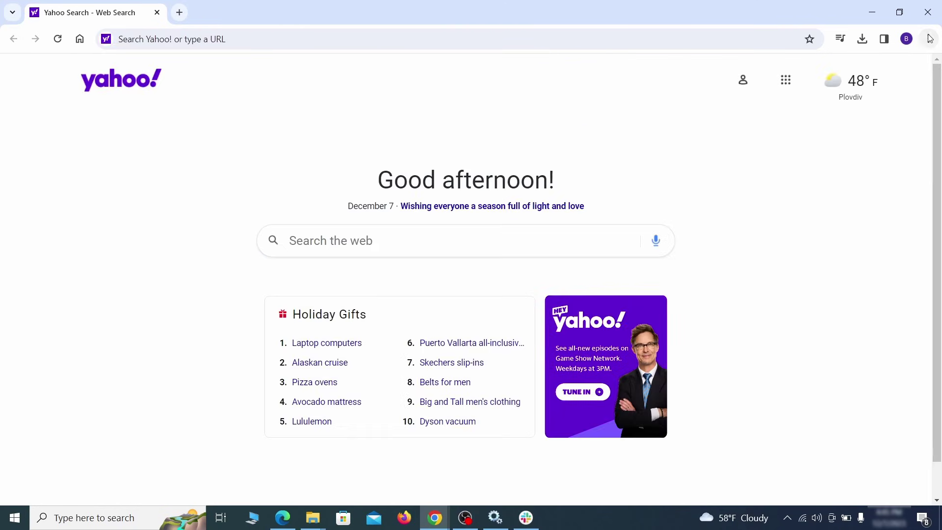
pyautogui.click(929, 39)
# - Clear Chrome's browsing data from Privacy and security settings
pyautogui.click(773, 445)
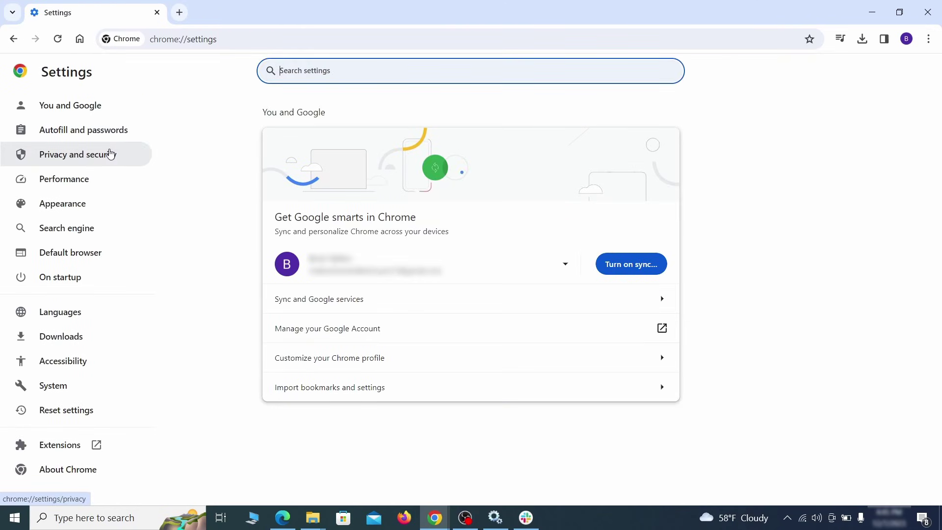
pyautogui.click(111, 154)
pyautogui.scroll(-1, 746, 321)
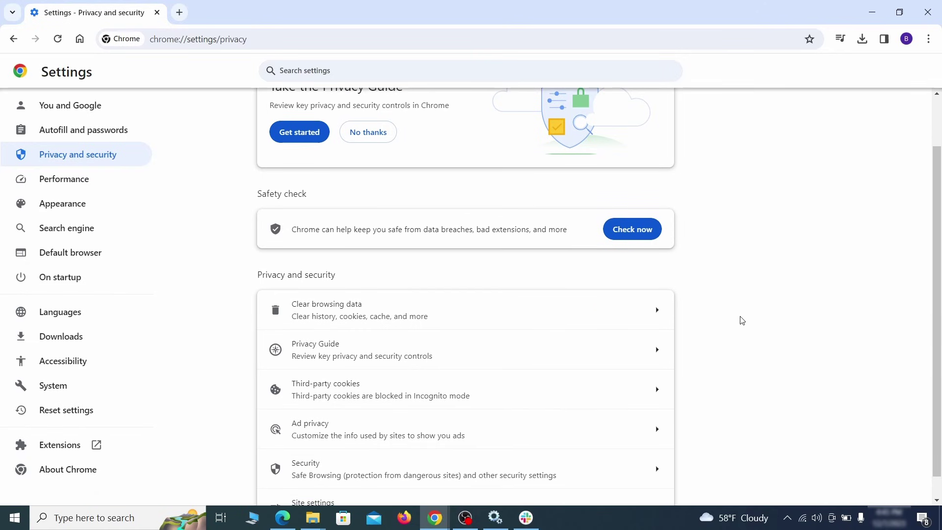
pyautogui.click(614, 318)
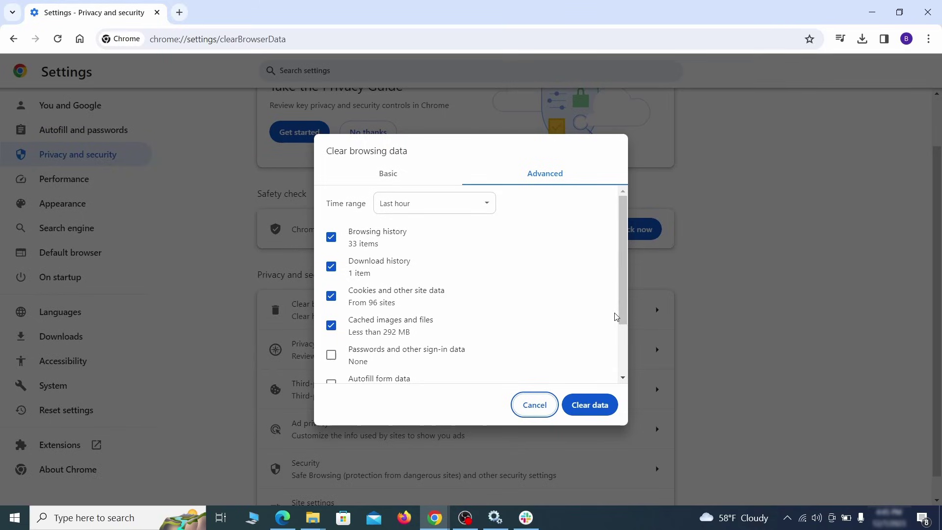
pyautogui.click(415, 178)
pyautogui.click(525, 175)
pyautogui.scroll(-2, 334, 378)
pyautogui.click(596, 405)
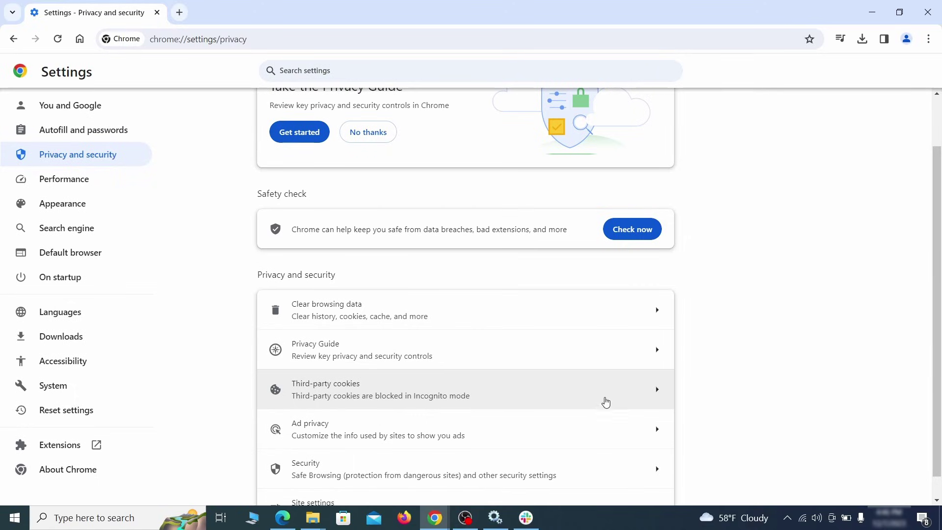
# - Remove ExampleRougeURL.com's notification permission in Site settings, then check third-party cookies
pyautogui.scroll(-1, 709, 322)
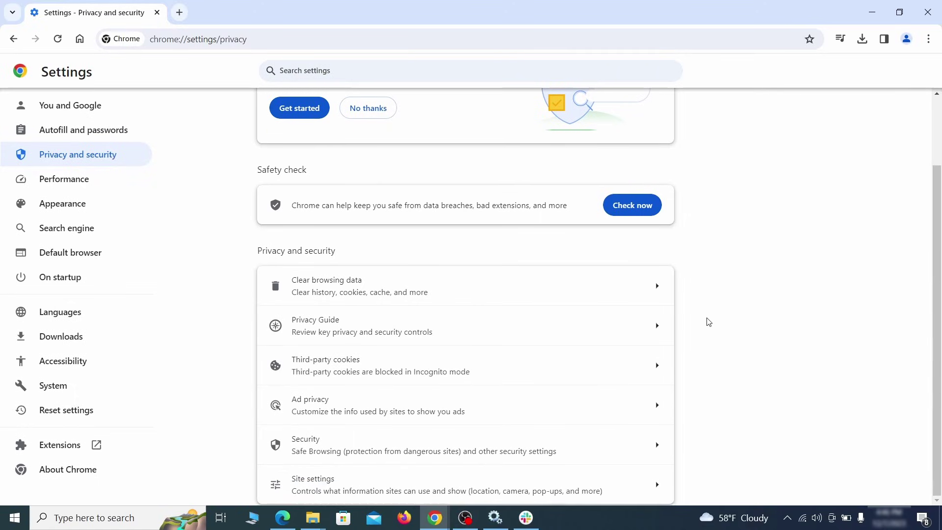
pyautogui.click(458, 478)
pyautogui.scroll(-5, 665, 312)
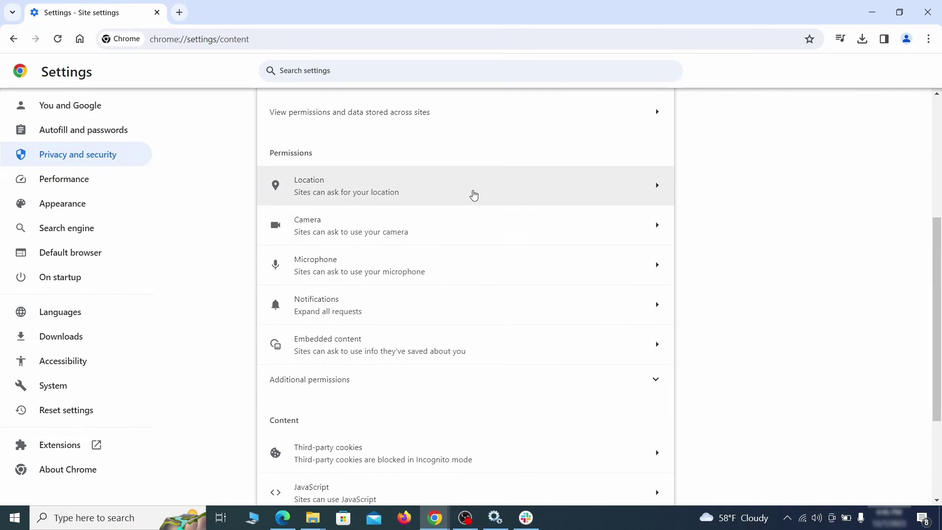
pyautogui.click(474, 192)
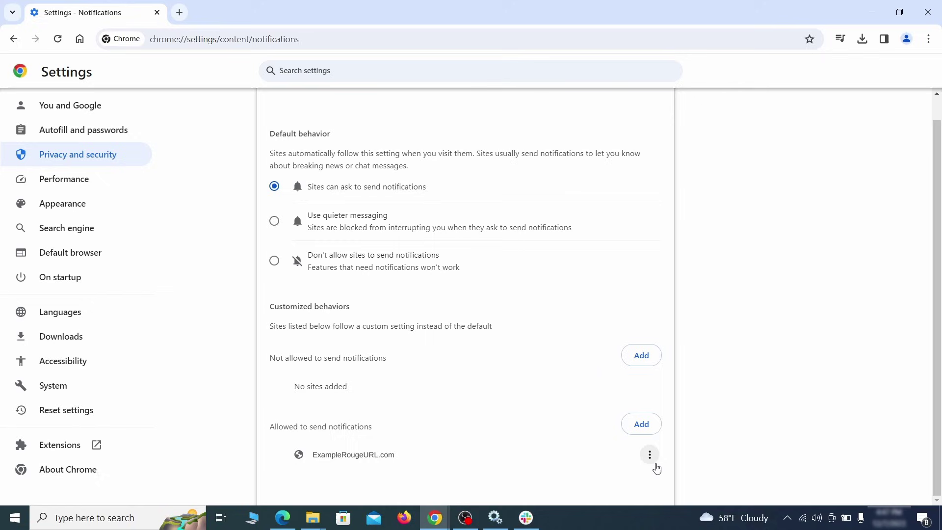
pyautogui.click(653, 459)
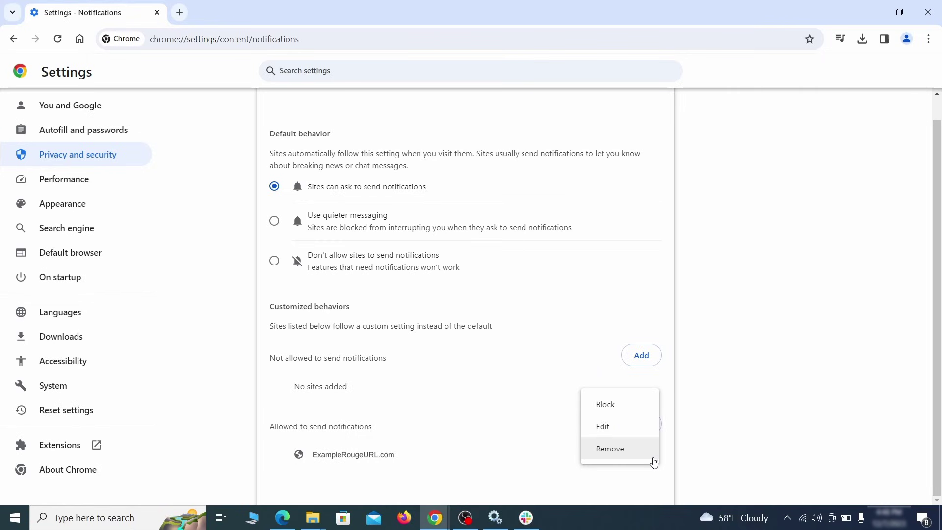
pyautogui.click(622, 454)
pyautogui.hotkey('alt', 'Left')
pyautogui.scroll(-2, 510, 332)
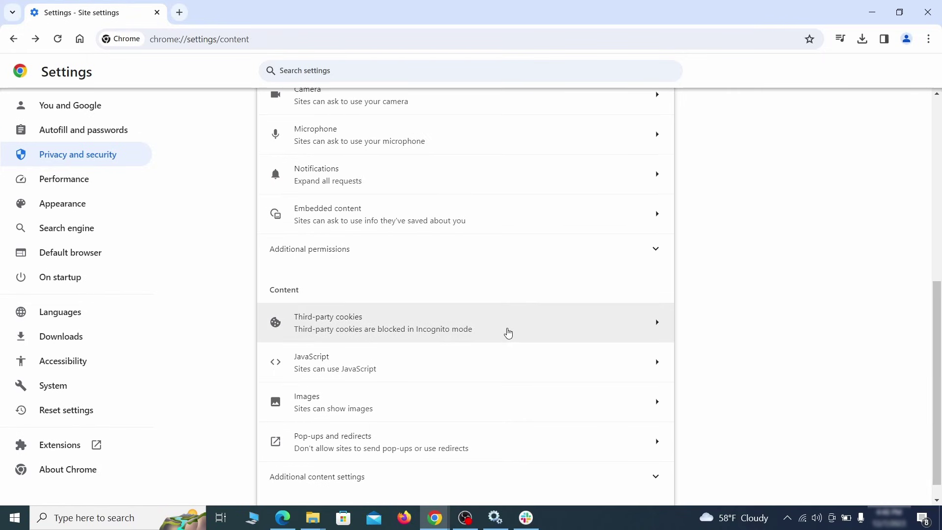
pyautogui.click(506, 331)
pyautogui.scroll(-5, 513, 346)
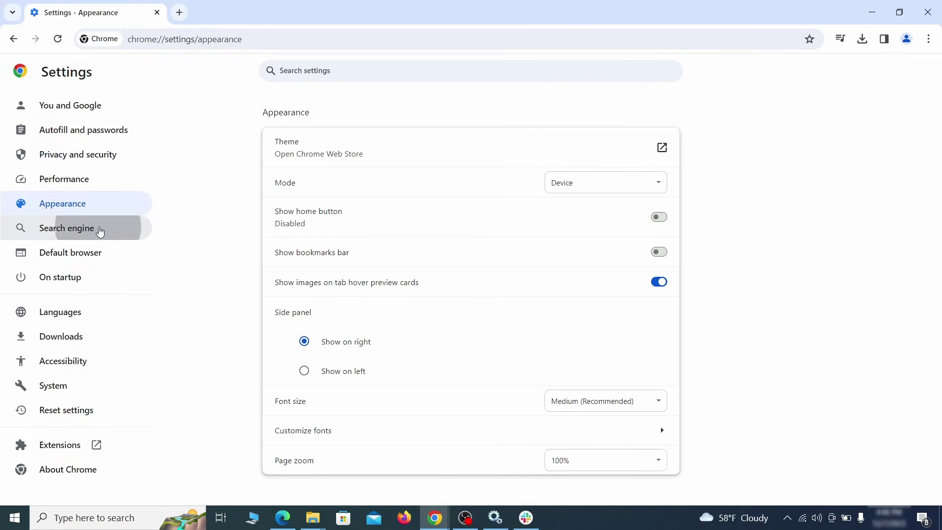
# - Delete the ExampleRougeURL.com site search shortcut from Manage search engines
pyautogui.click(97, 229)
pyautogui.click(605, 184)
pyautogui.scroll(-8, 604, 258)
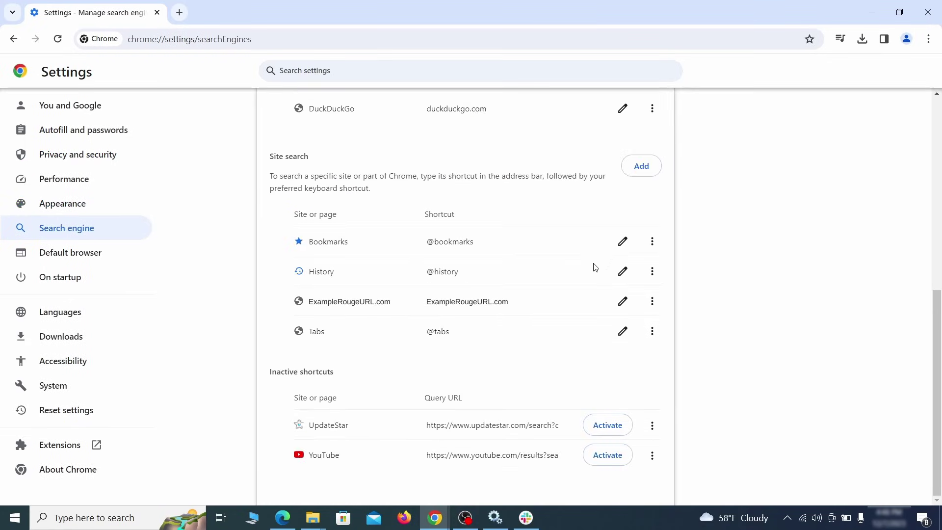
pyautogui.click(652, 302)
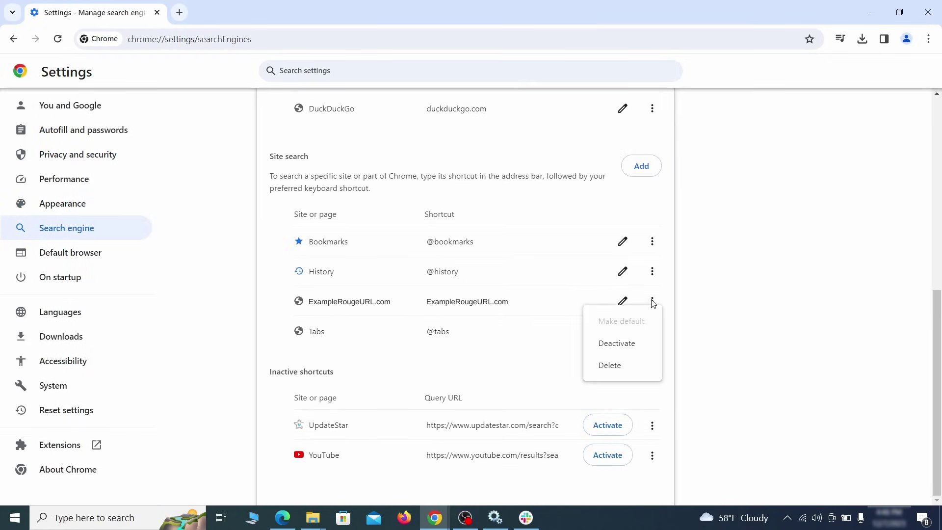
pyautogui.click(610, 366)
pyautogui.hotkey('alt', 'Left')
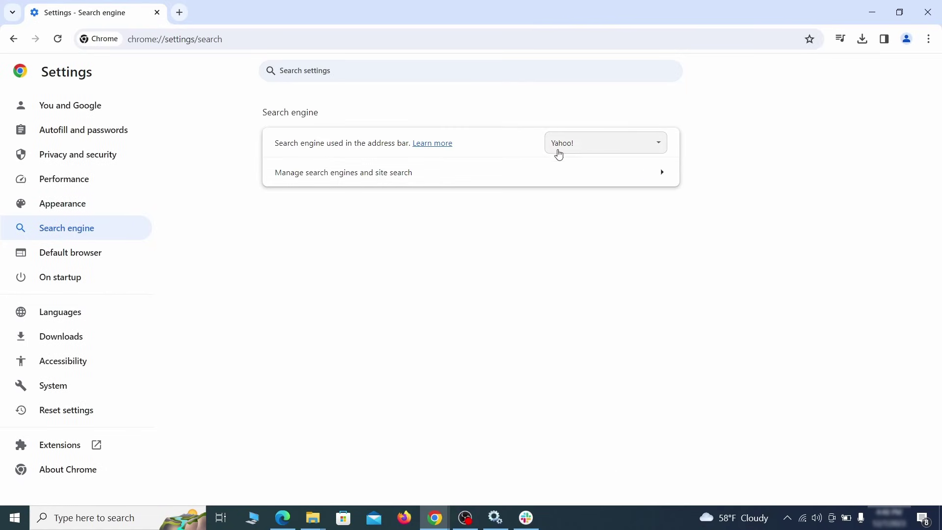
# - Make Google the address-bar search engine instead of Yahoo!
pyautogui.click(643, 148)
pyautogui.click(619, 160)
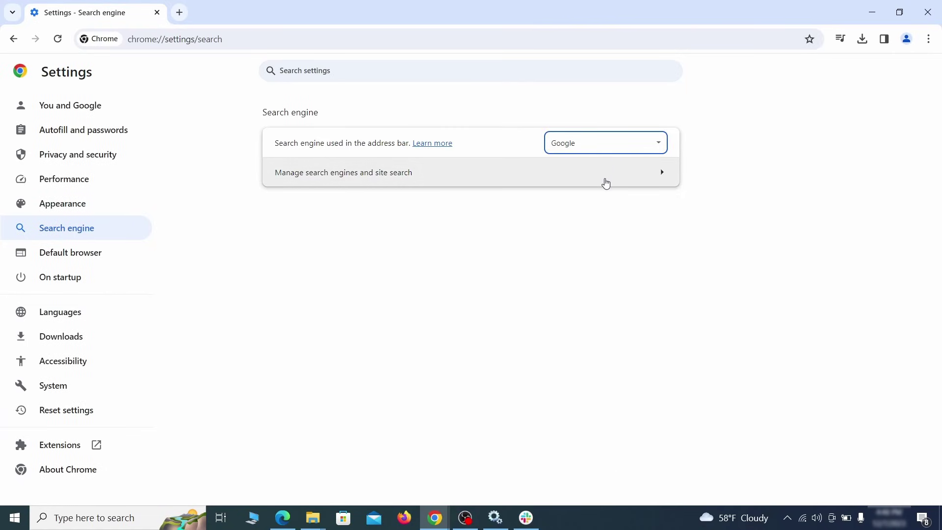
pyautogui.click(606, 183)
pyautogui.click(73, 276)
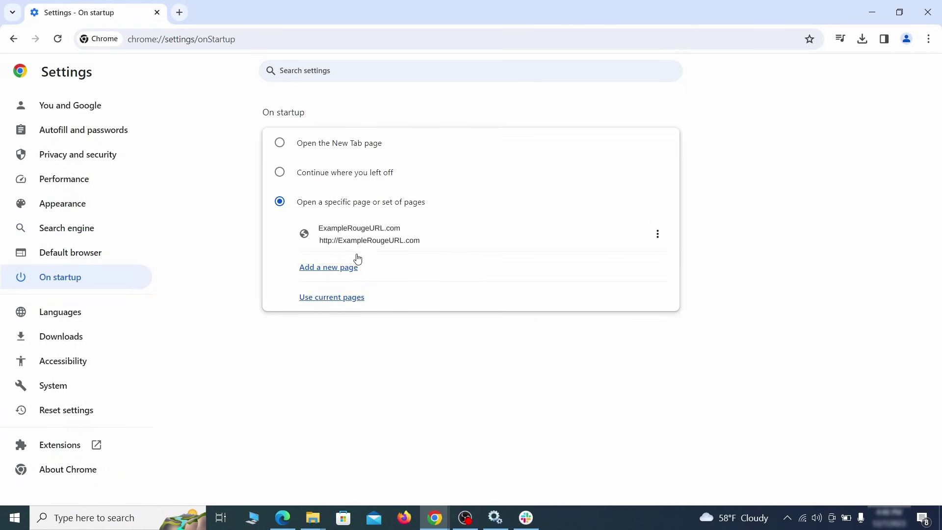
# - Remove ExampleRougeURL.com from the On startup pages list
pyautogui.click(658, 234)
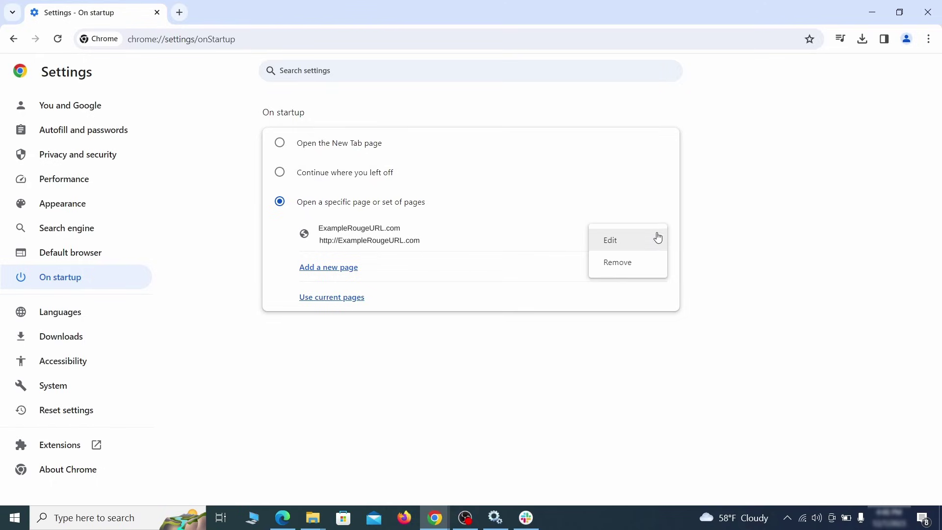
pyautogui.click(628, 264)
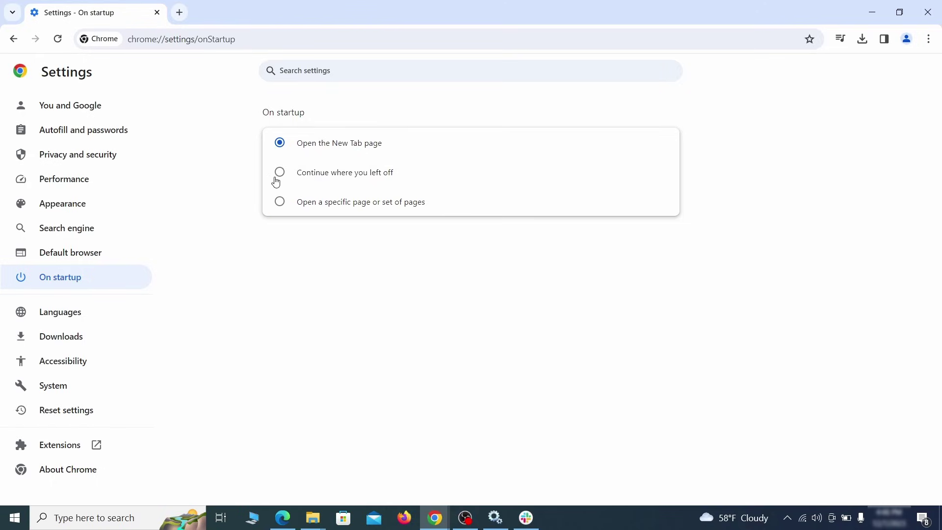